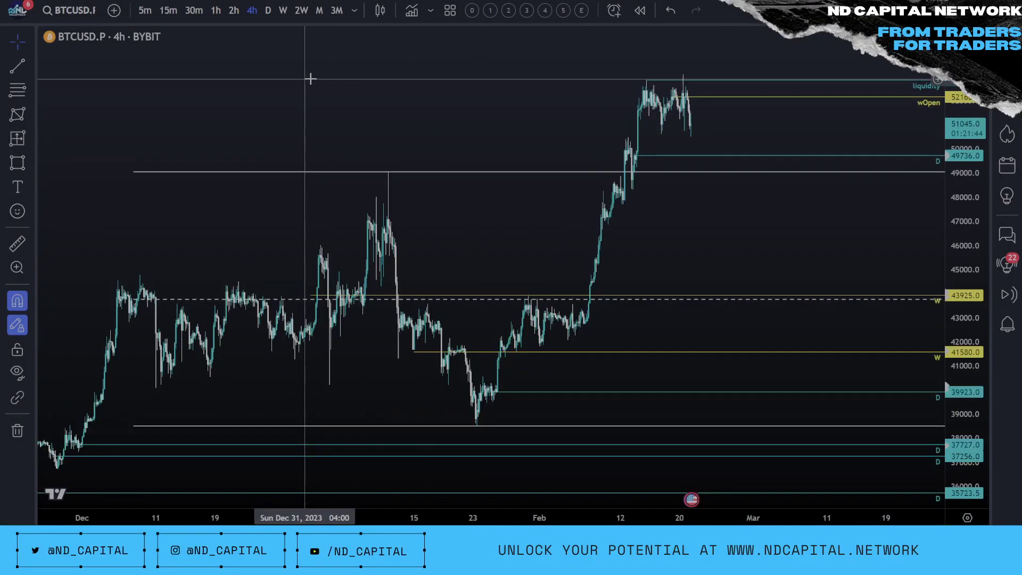
drag(471, 89, 388, 98)
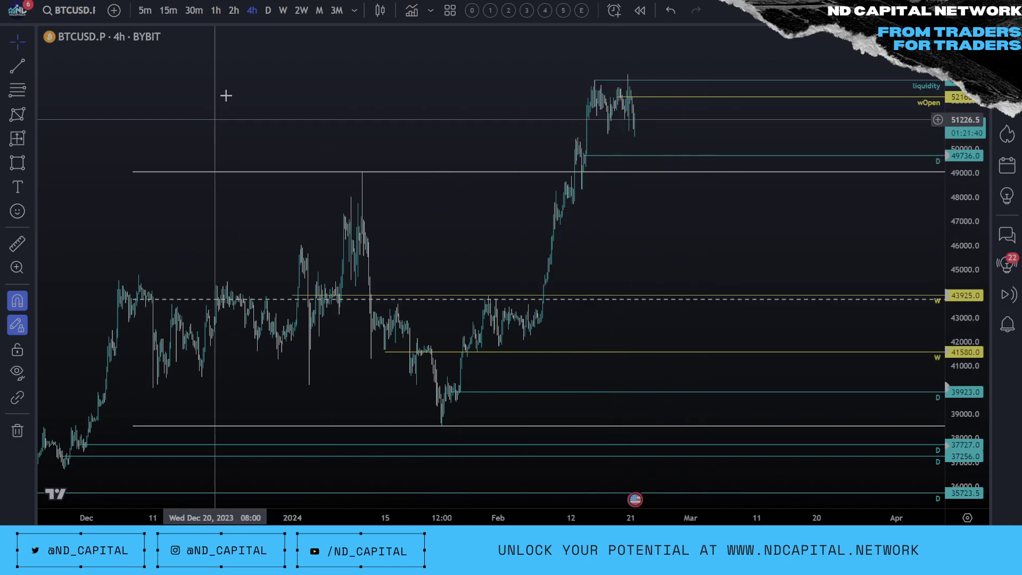
drag(397, 90, 490, 90)
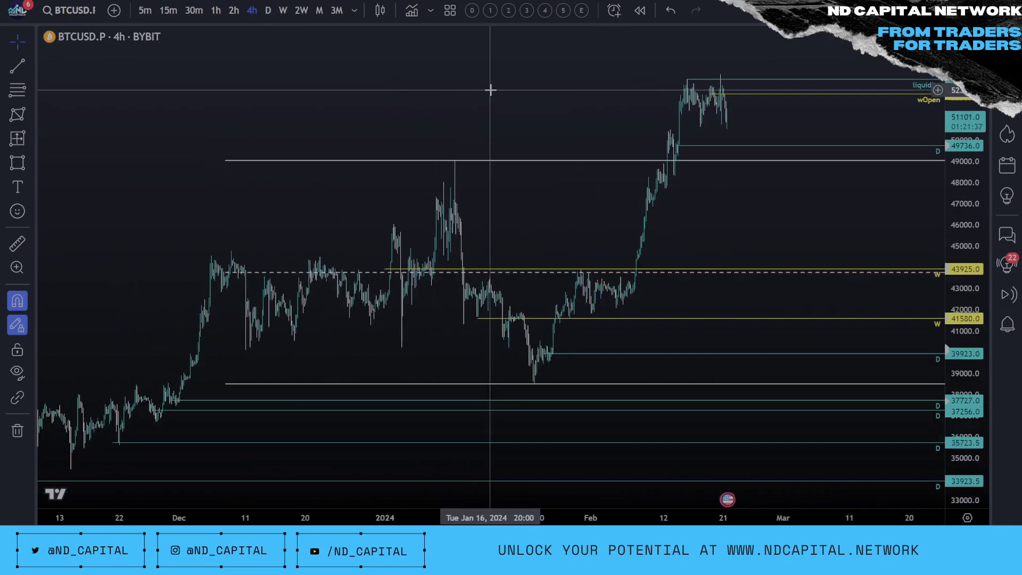
scroll(515, 126, up, 2)
scroll(772, 216, down, 1)
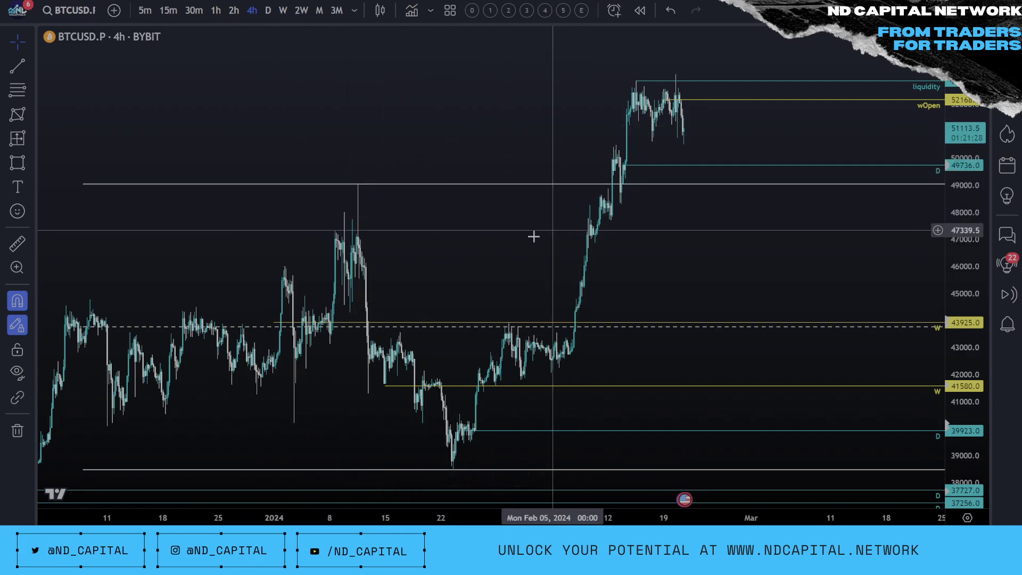
drag(531, 235, 502, 228)
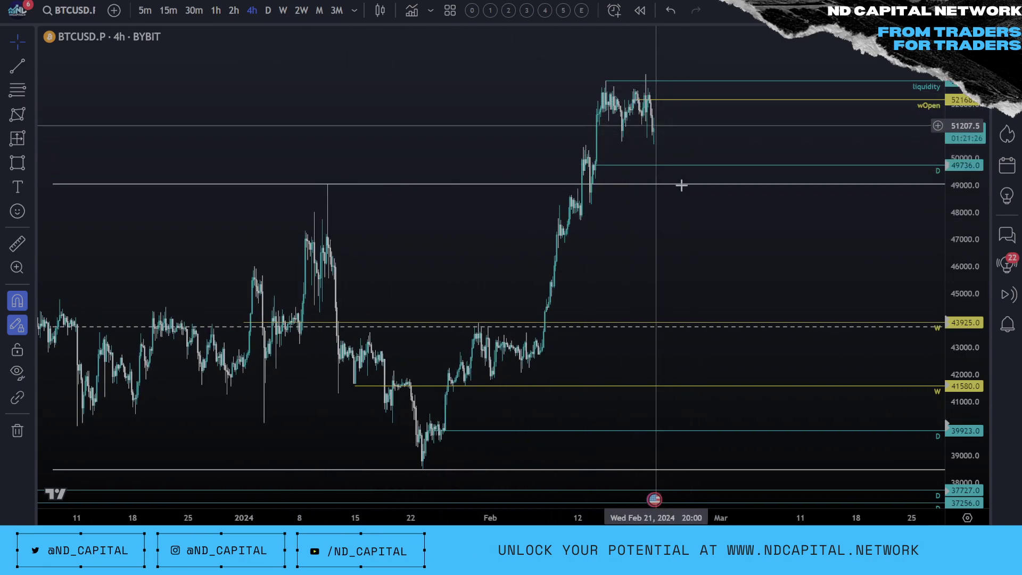
drag(769, 244, 688, 250)
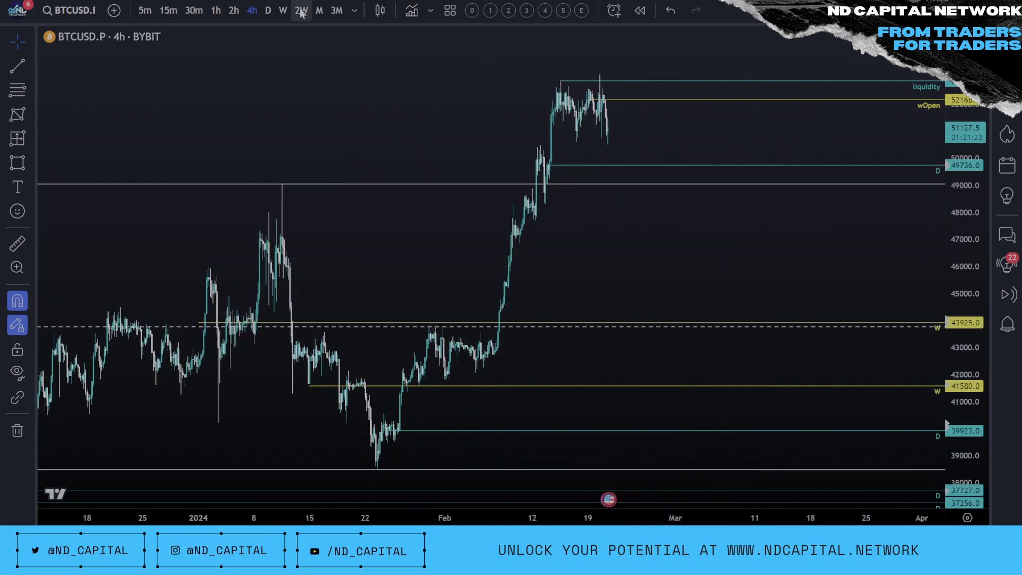
Switch the BTCUSD.P chart to the daily timeframe and frame the December–February range.
click(267, 10)
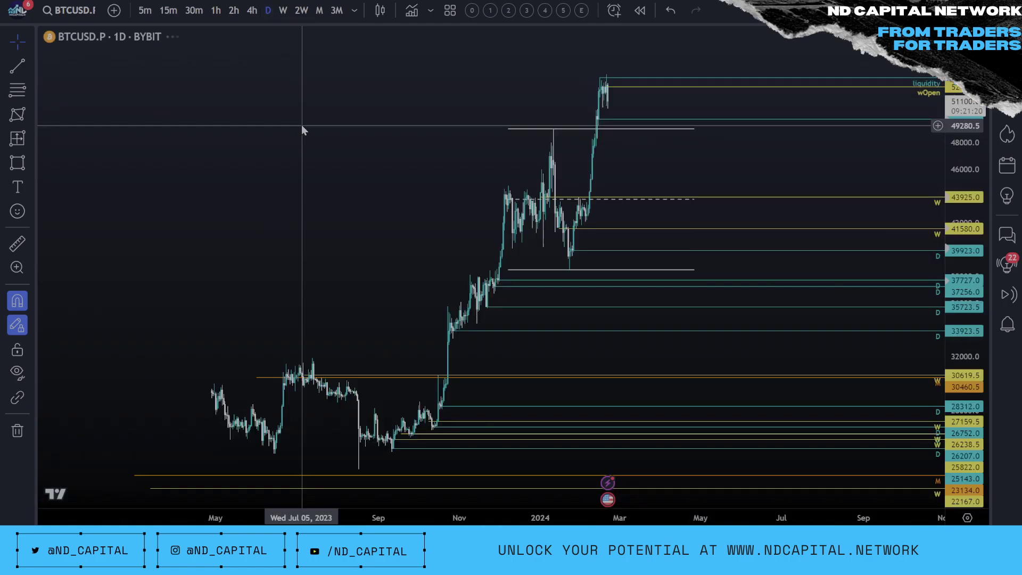
drag(228, 138, 402, 135)
scroll(755, 244, up, 3)
scroll(769, 266, up, 8)
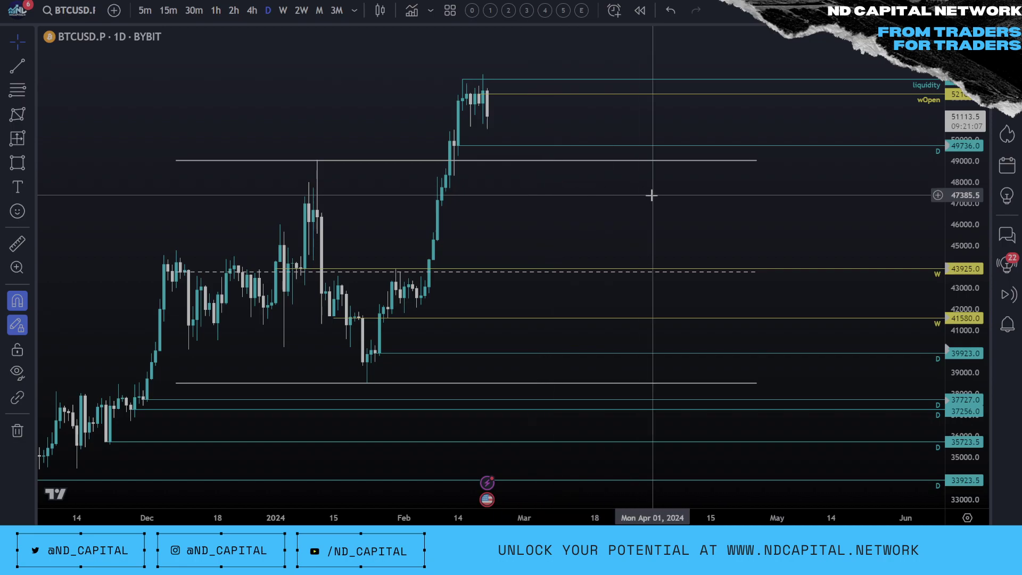
scroll(366, 200, down, 5)
Draw a horizontal trend line from the 2 February 2023 high at 24271 to 8 May 2023, and another from the mid-January low.
drag(233, 202, 958, 206)
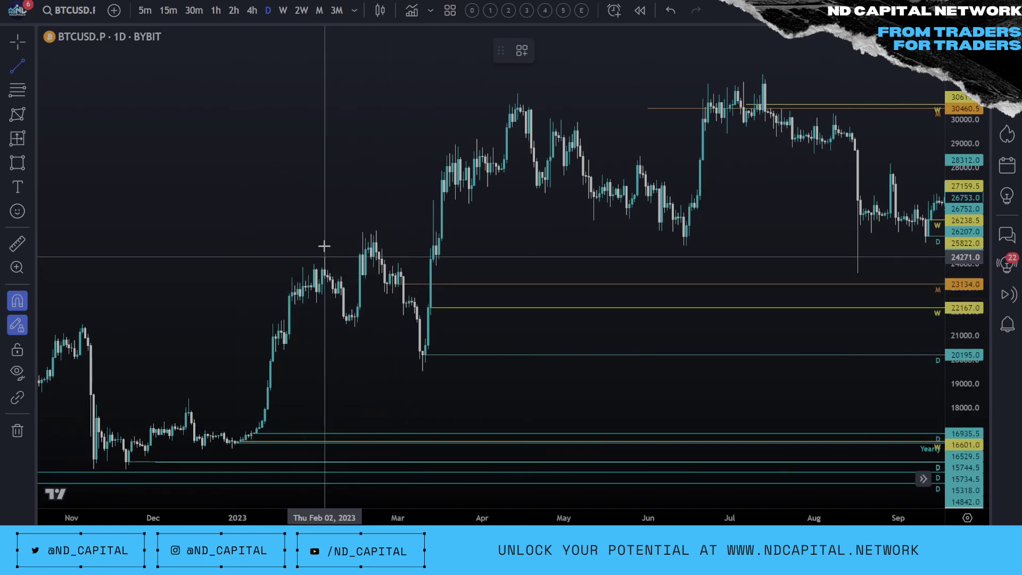
ctrl+click(582, 257)
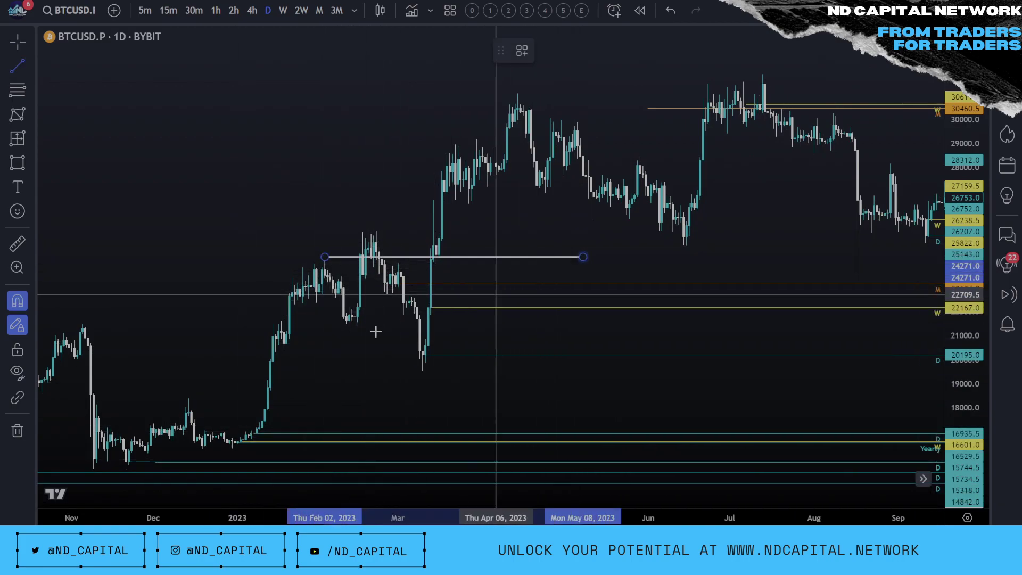
click(284, 351)
ctrl+click(538, 350)
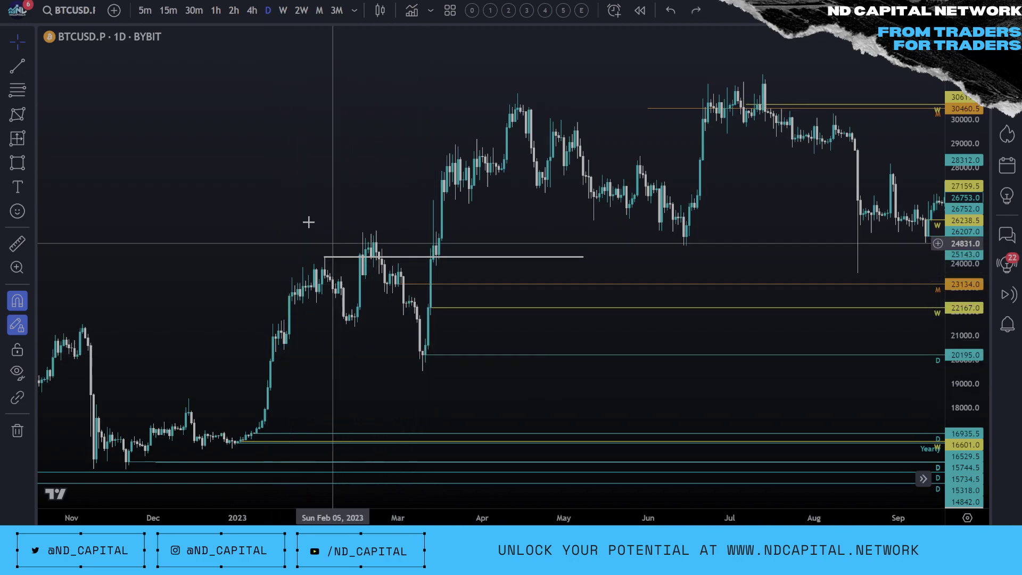
Draw a horizontal trend line from the 18 June 2022 low at 17567 to 1 February 2023, and delete it.
drag(360, 175, 780, 175)
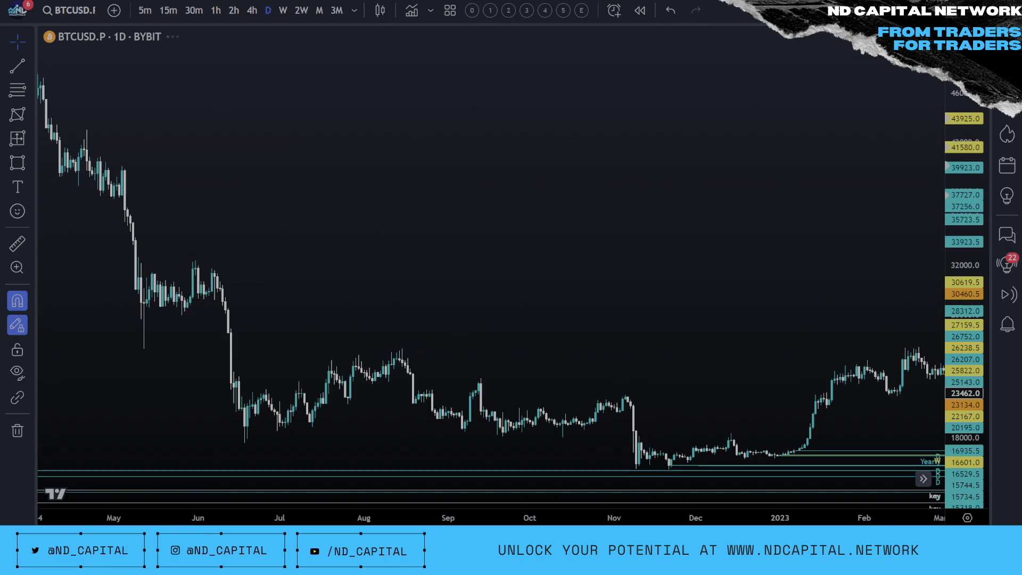
scroll(402, 312, up, 2)
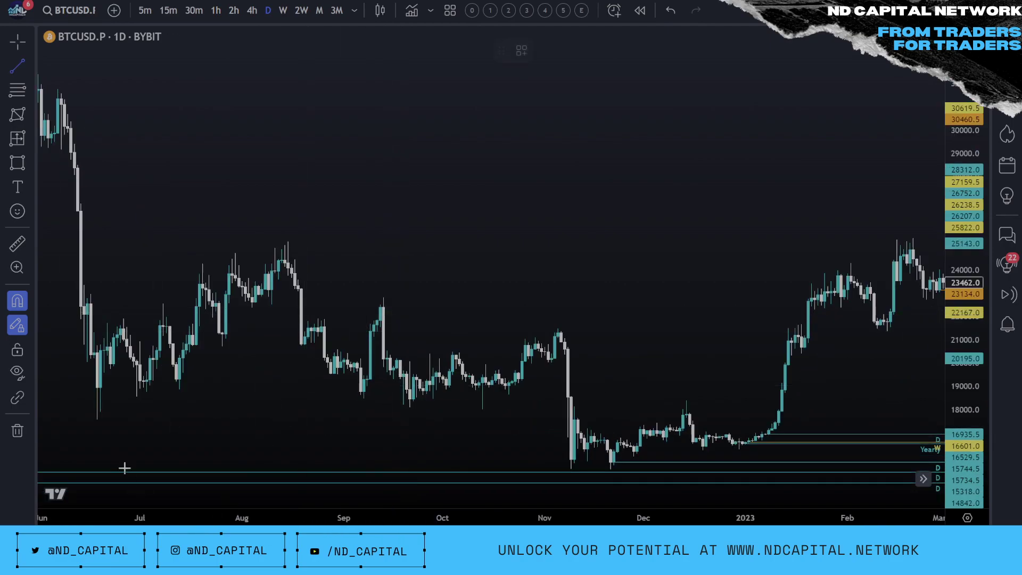
click(97, 419)
click(847, 419)
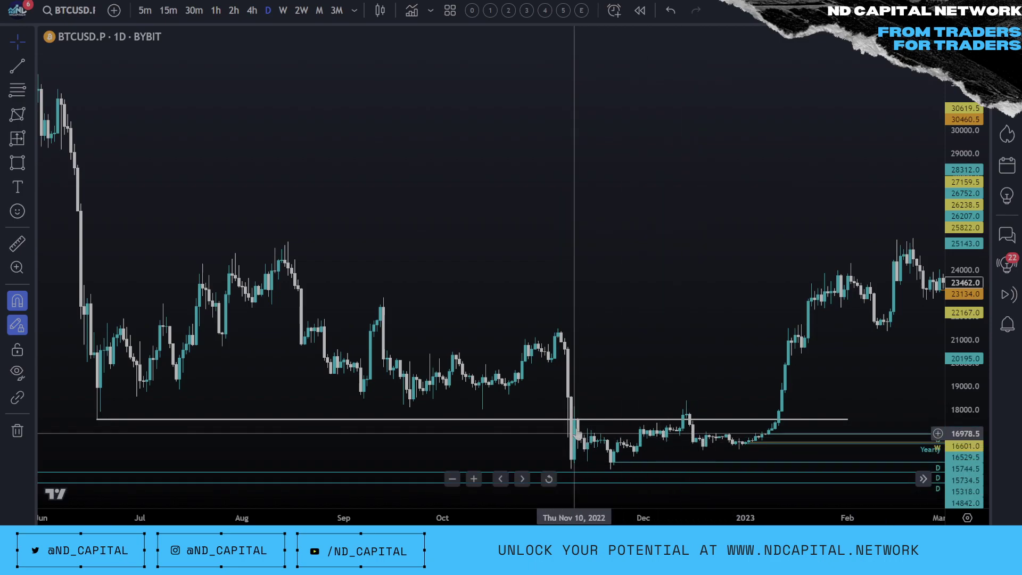
click(734, 419)
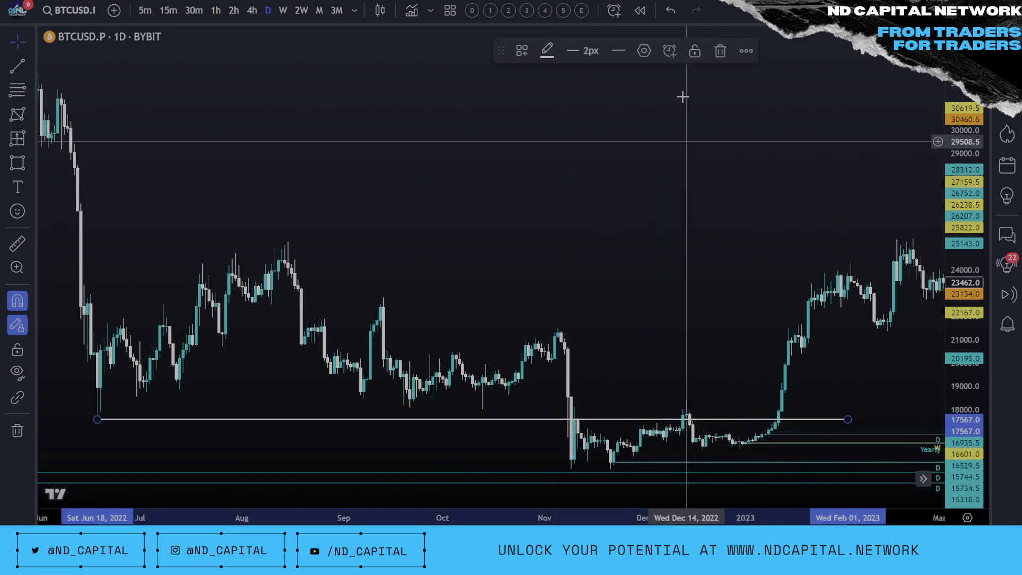
click(721, 52)
Draw a horizontal trend line from the 20 October 2021 high to 19 November 2021 across the all-time-high area, and delete it.
scroll(556, 304, down, 6)
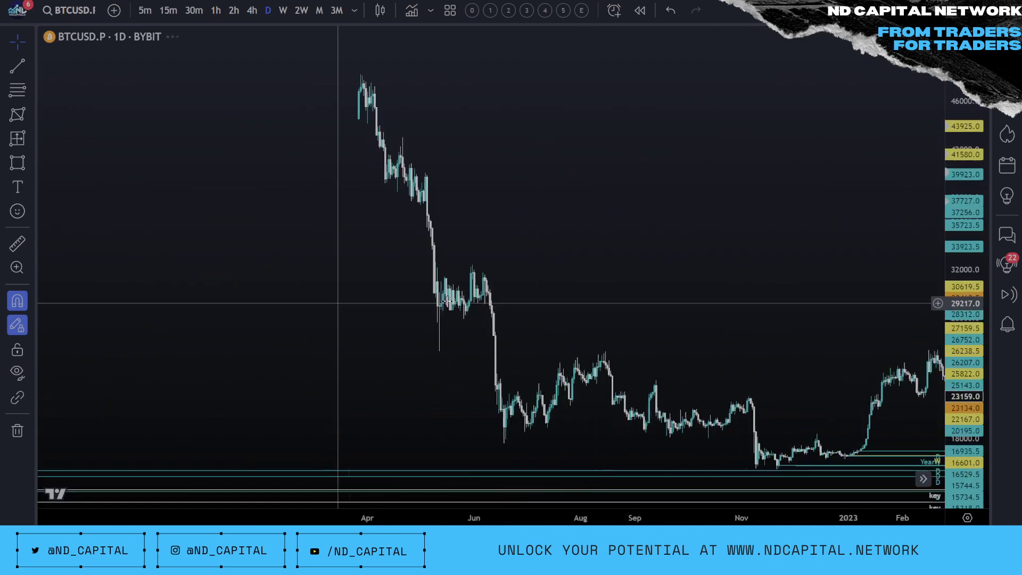
drag(338, 301, 810, 303)
drag(578, 382, 799, 381)
scroll(748, 367, up, 5)
scroll(729, 366, up, 3)
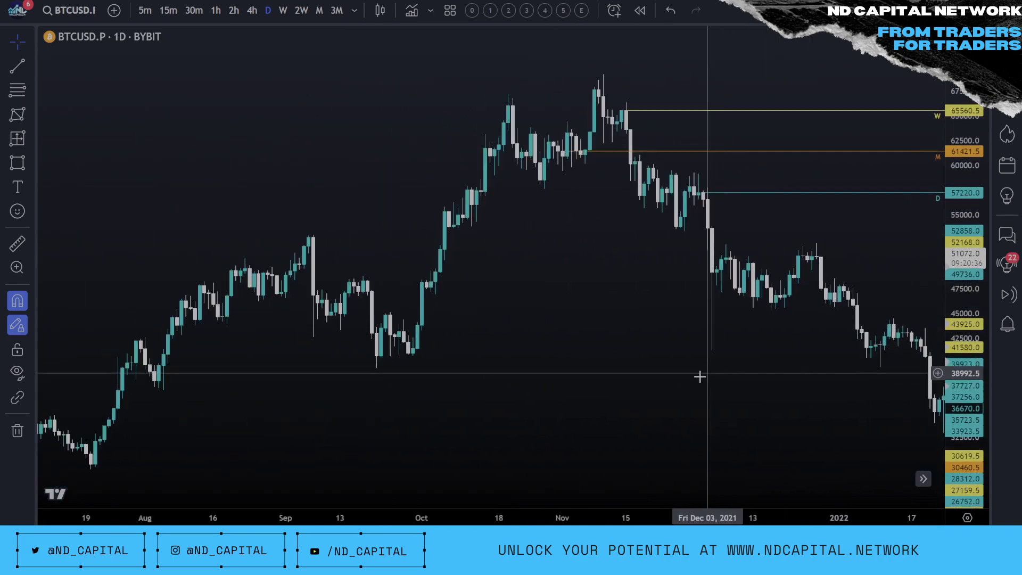
key(alt+t)
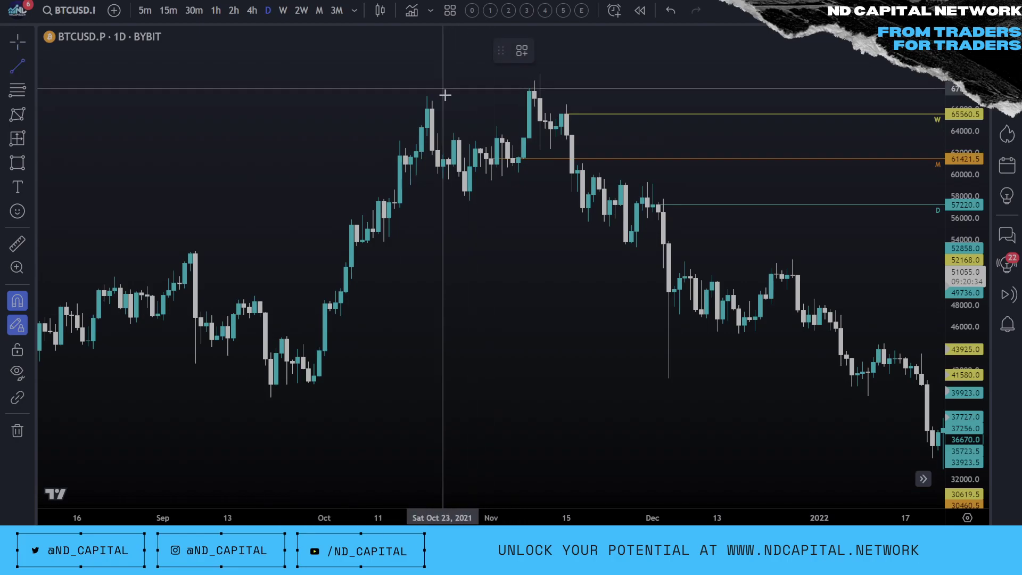
click(588, 92)
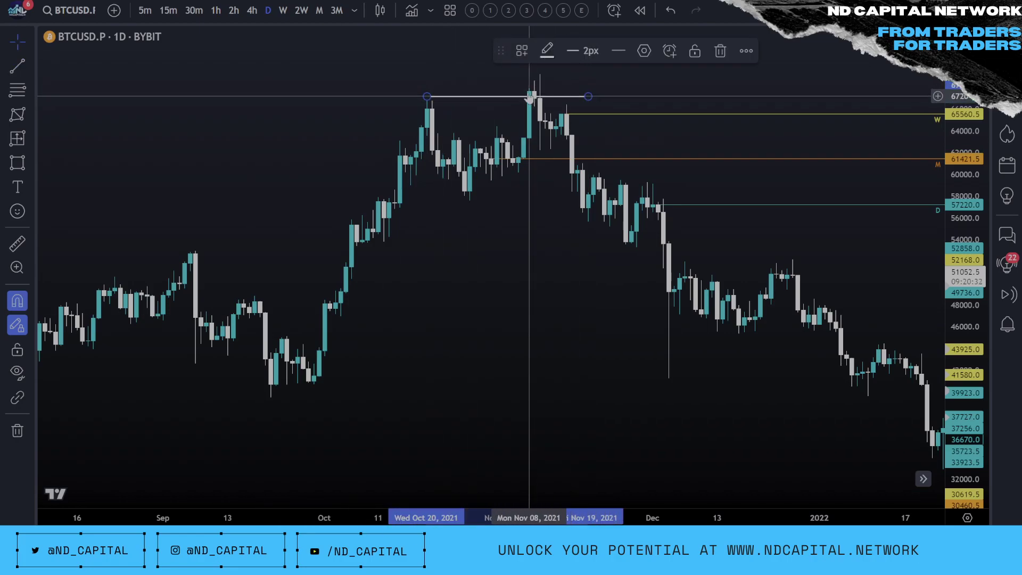
click(547, 87)
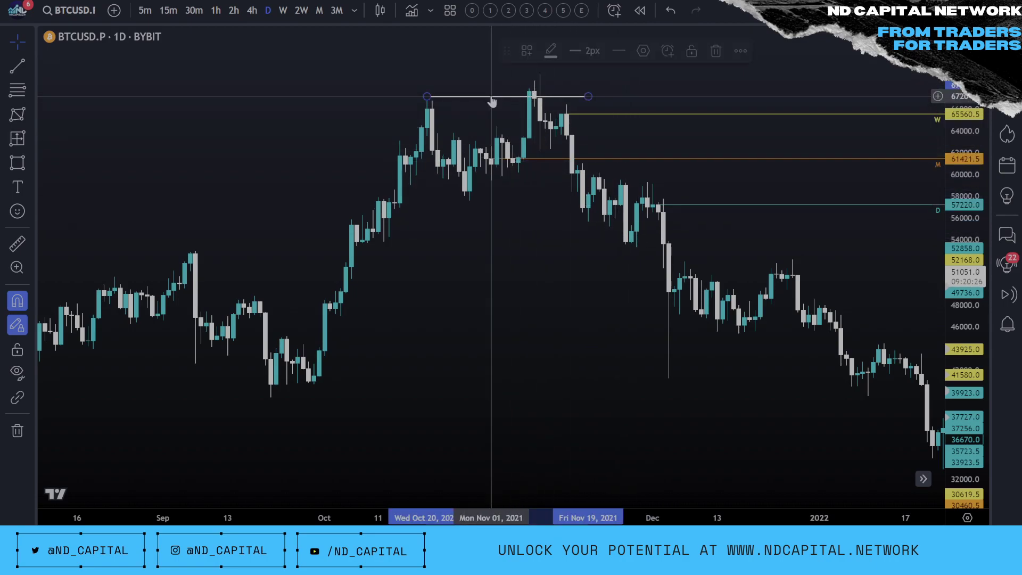
click(715, 52)
Draw a horizontal trend line from the 13 March 2021 high to early May 2021, and delete it.
drag(224, 211, 891, 165)
drag(452, 194, 935, 194)
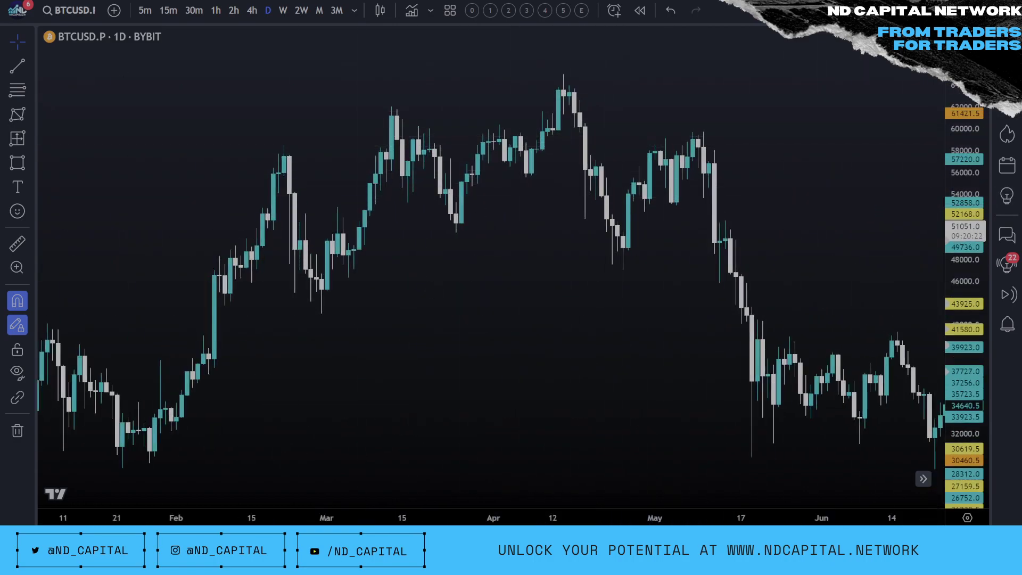
click(17, 66)
click(389, 95)
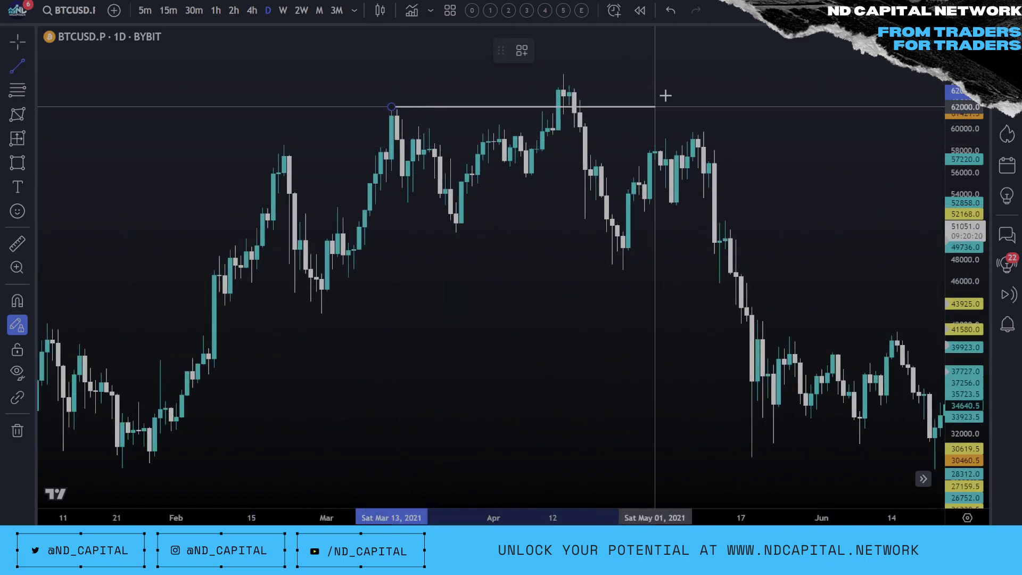
click(662, 96)
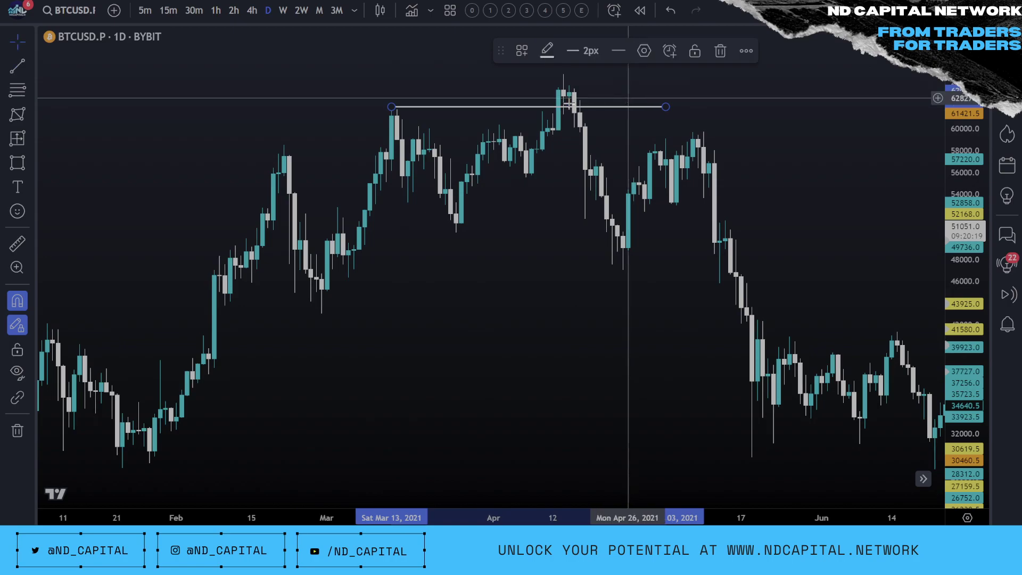
click(720, 51)
Return to the most recent daily candles and open the list of chart objects with nothing selected.
right_click(570, 78)
click(669, 89)
drag(668, 91, 353, 113)
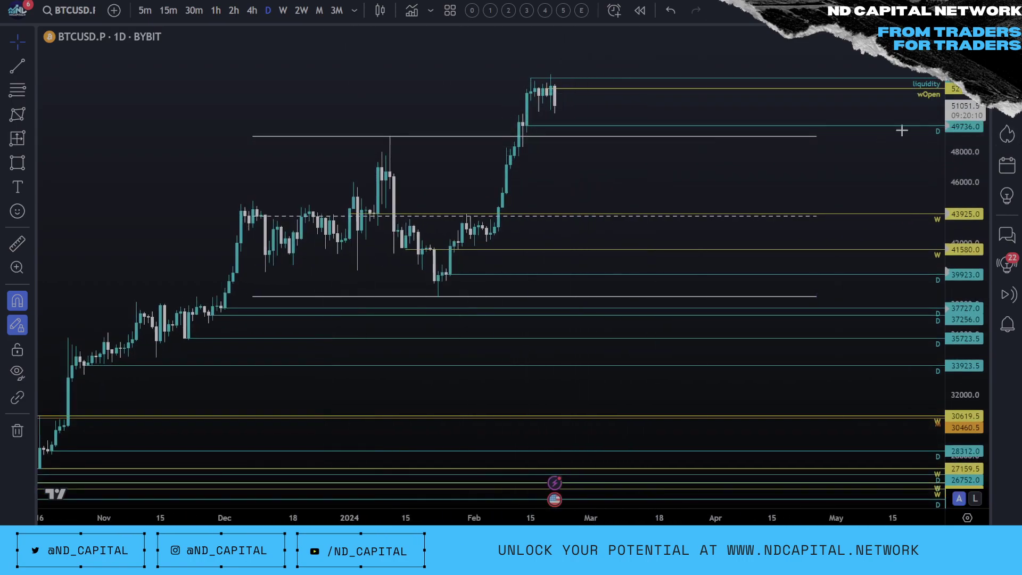
scroll(594, 181, up, 2)
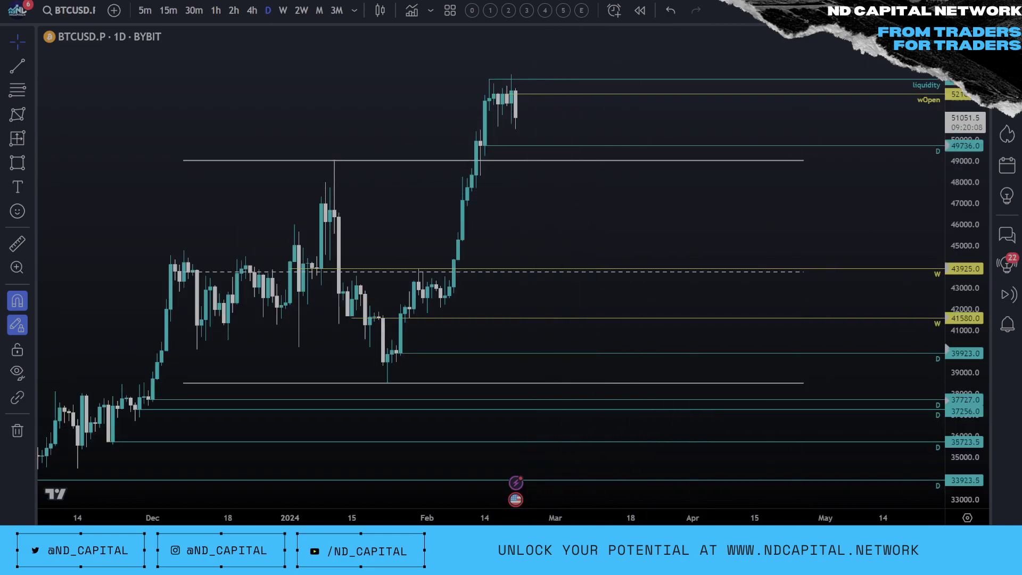
click(1006, 104)
scroll(498, 261, down, 3)
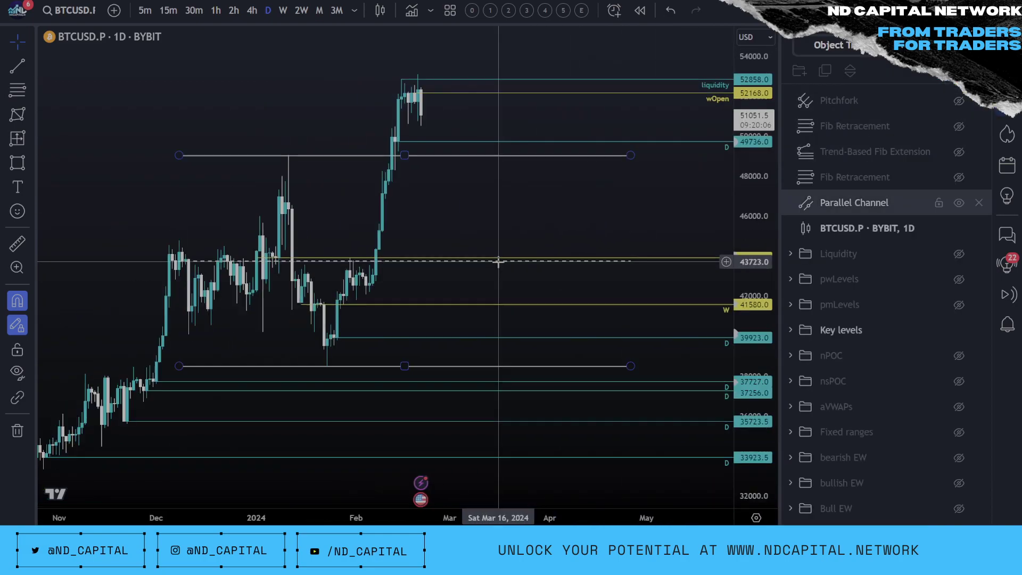
key(Escape)
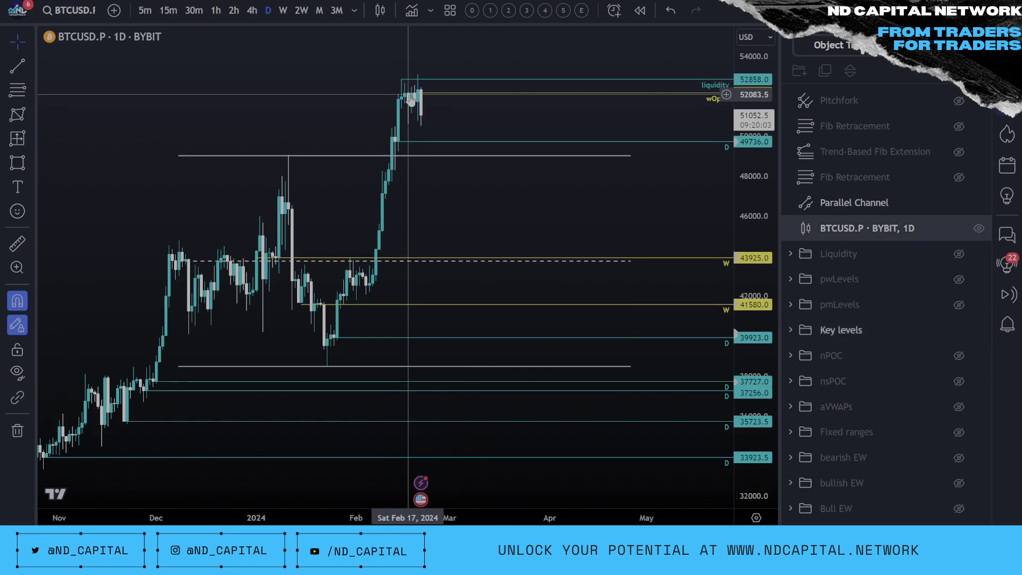
Show the Trend-Based Fib Extension and the Fib Retracement listed just above the Parallel Channel.
click(958, 153)
drag(605, 184, 661, 180)
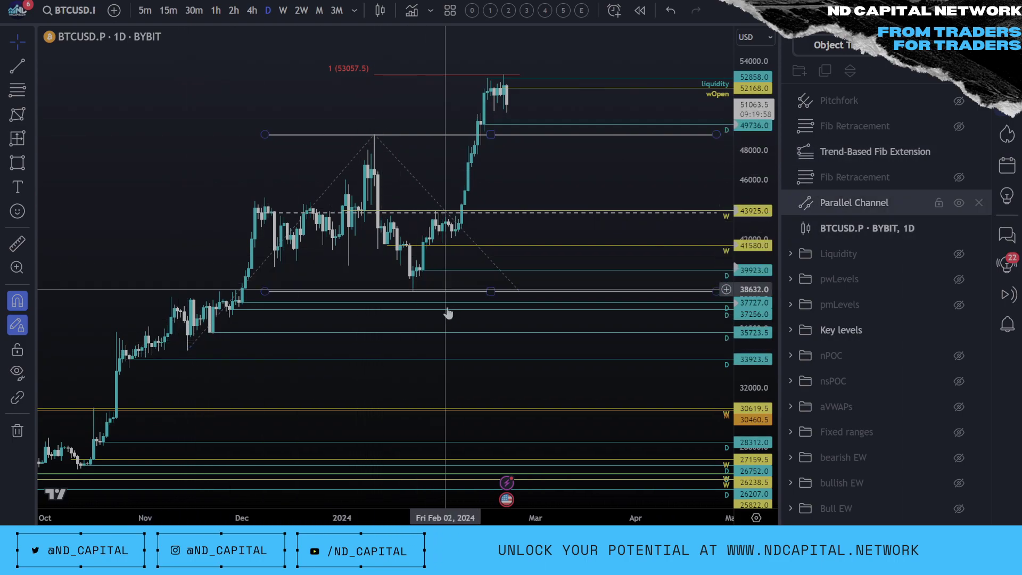
scroll(525, 202, up, 5)
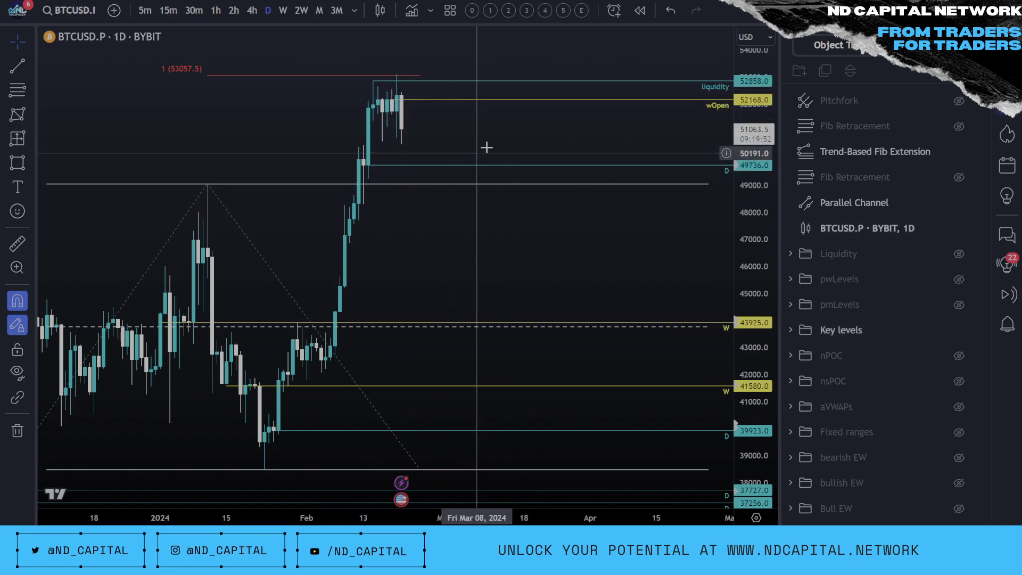
drag(566, 149, 878, 220)
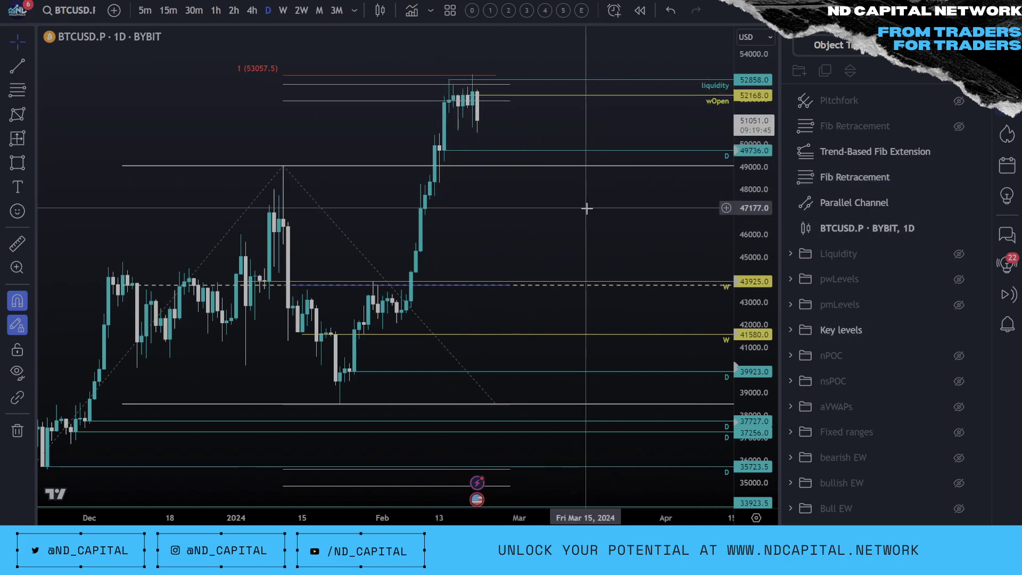
Hide the Parallel Channel, Fib Retracement and Trend-Based Fib Extension, and show the Pitchfork.
click(959, 203)
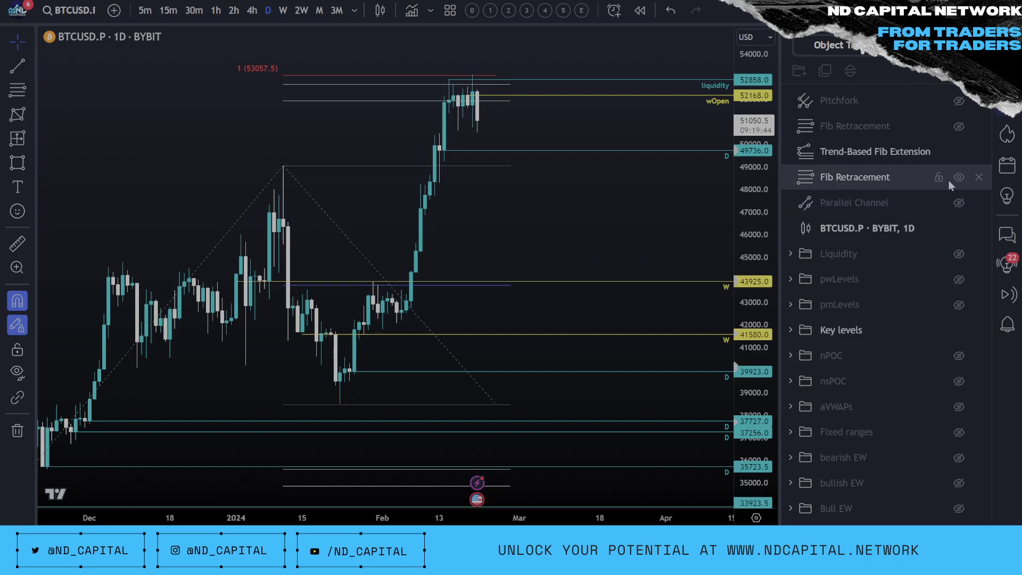
click(958, 177)
click(959, 152)
click(958, 101)
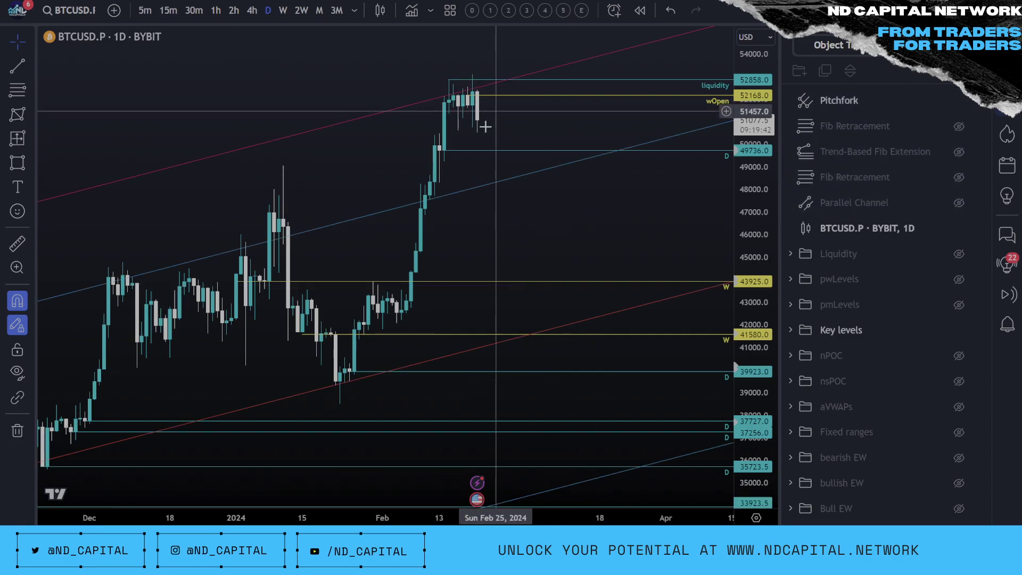
Hide the Key levels group and inspect the Pitchfork from its November 2022 anchor to the latest candles.
scroll(341, 134, down, 1)
scroll(341, 134, down, 3)
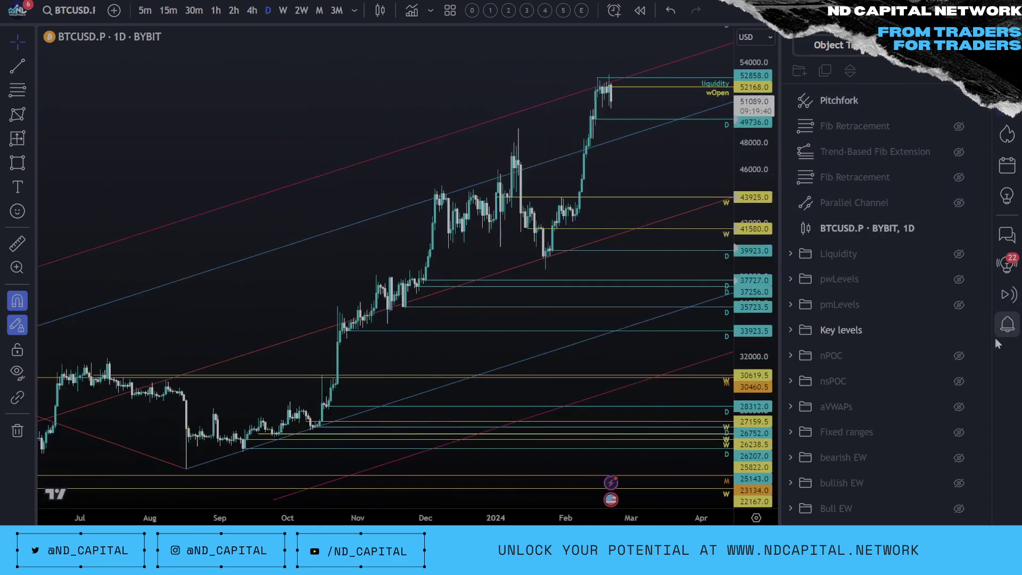
click(958, 330)
scroll(429, 171, down, 5)
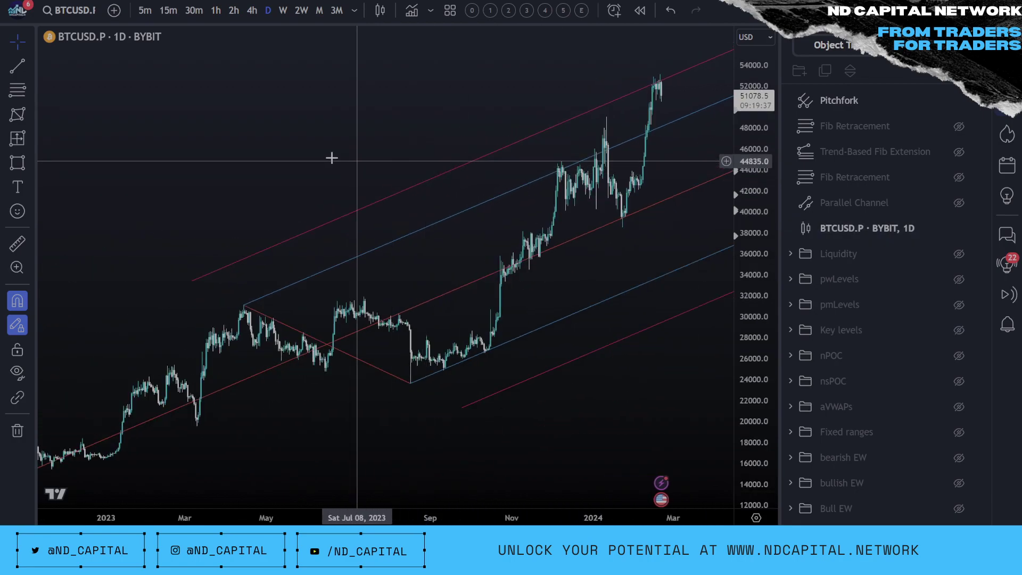
click(105, 470)
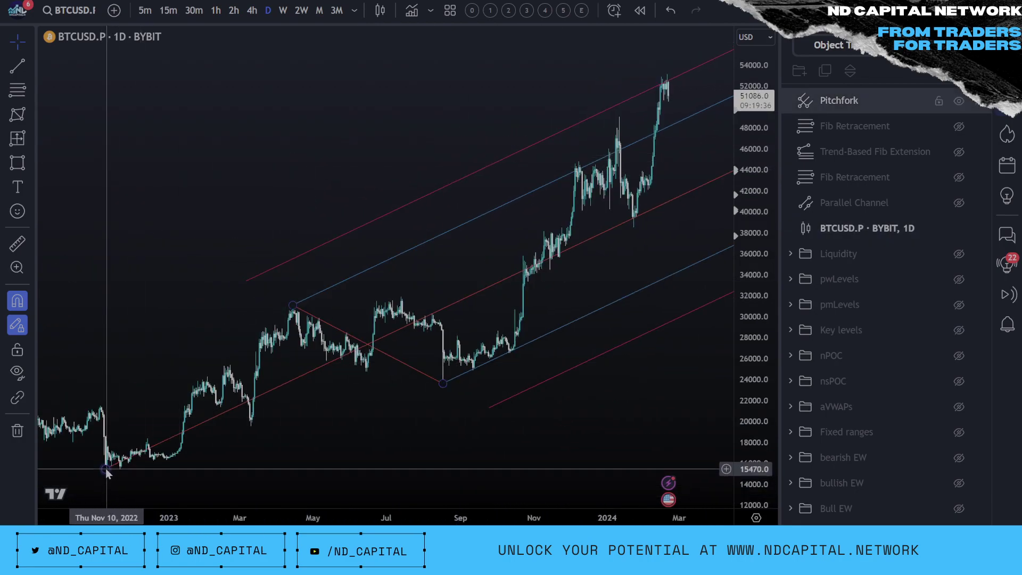
click(113, 471)
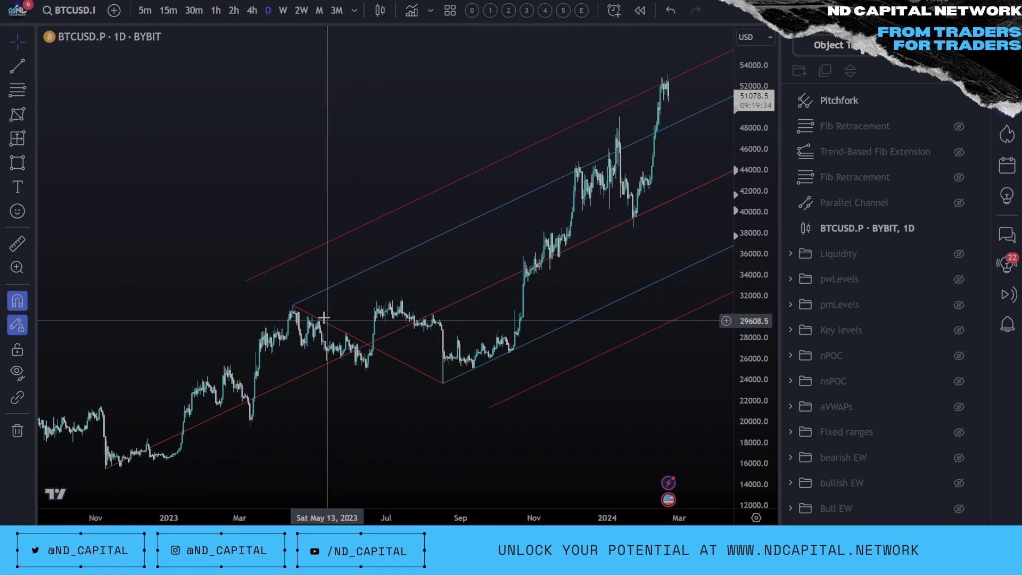
Examine how price reacts to the Pitchfork's median and parallel lines from the August 2023 anchor to the latest daily candles.
click(444, 386)
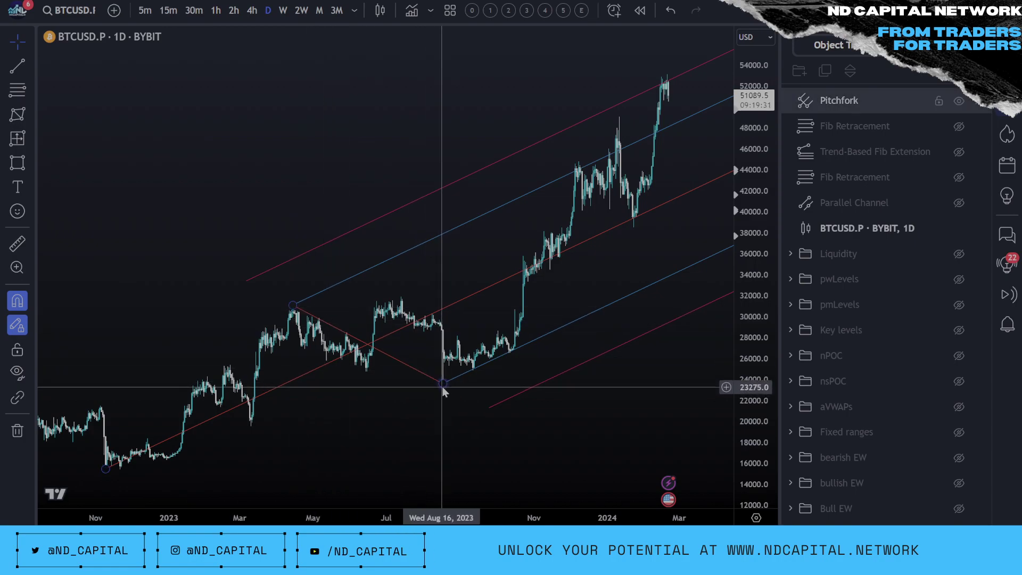
click(402, 432)
scroll(401, 432, up, 5)
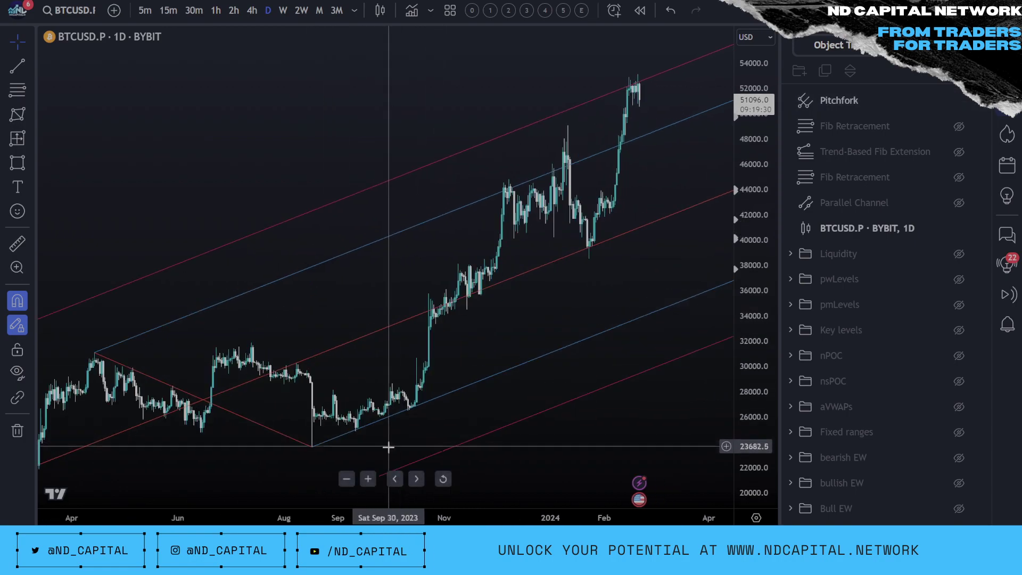
scroll(359, 450, up, 2)
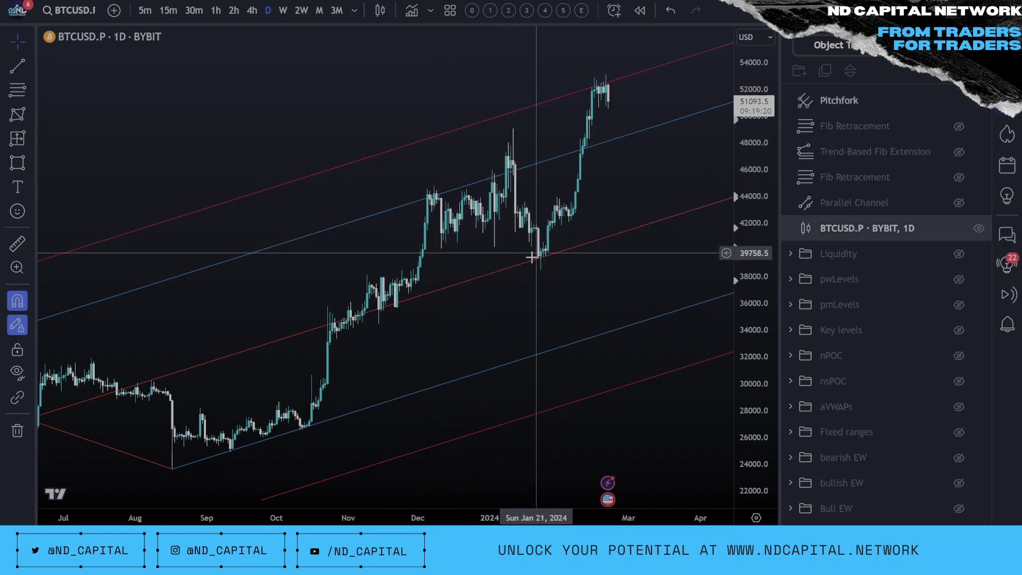
scroll(650, 189, down, 3)
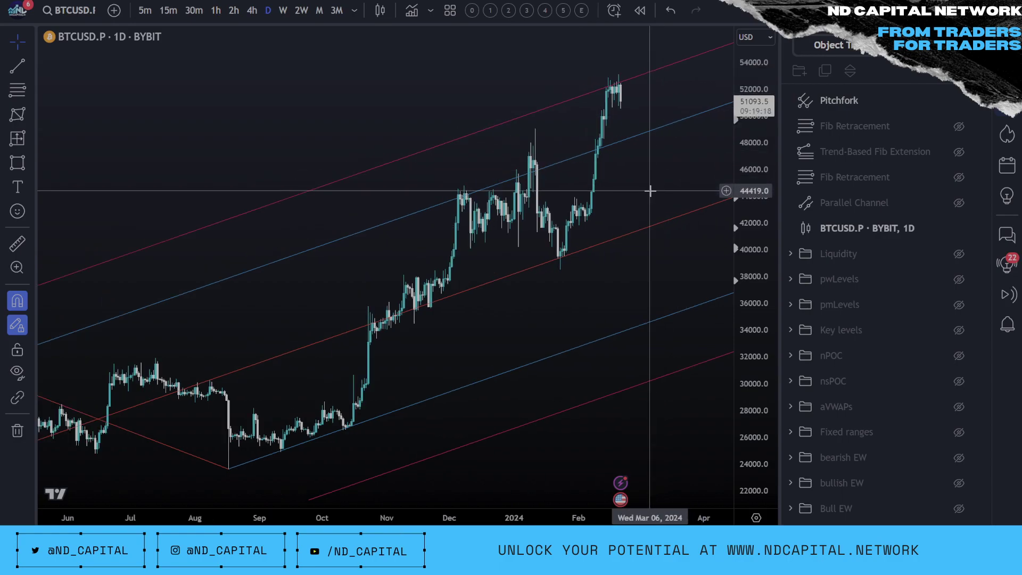
scroll(652, 189, down, 1)
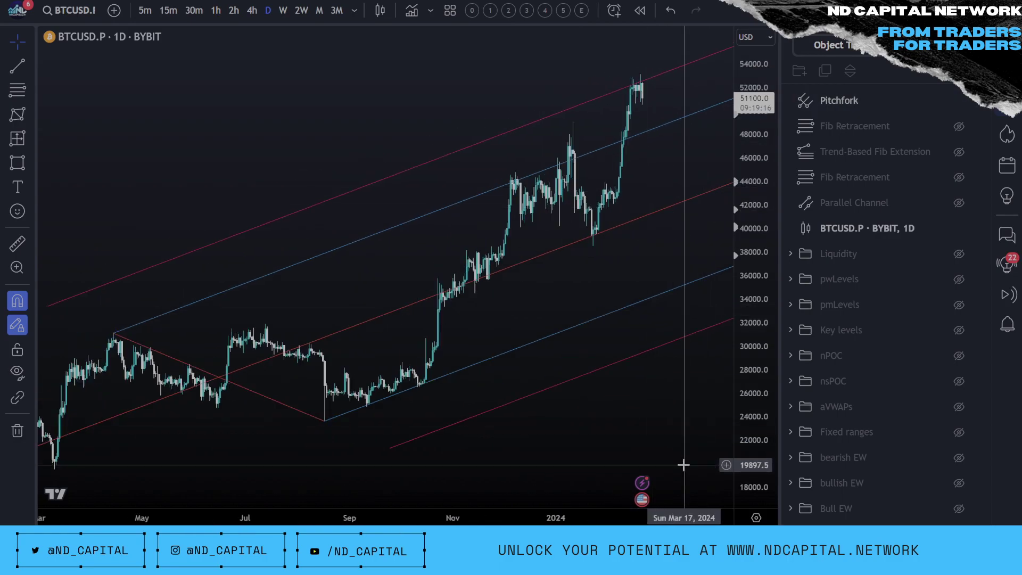
scroll(683, 464, up, 1)
scroll(683, 464, up, 5)
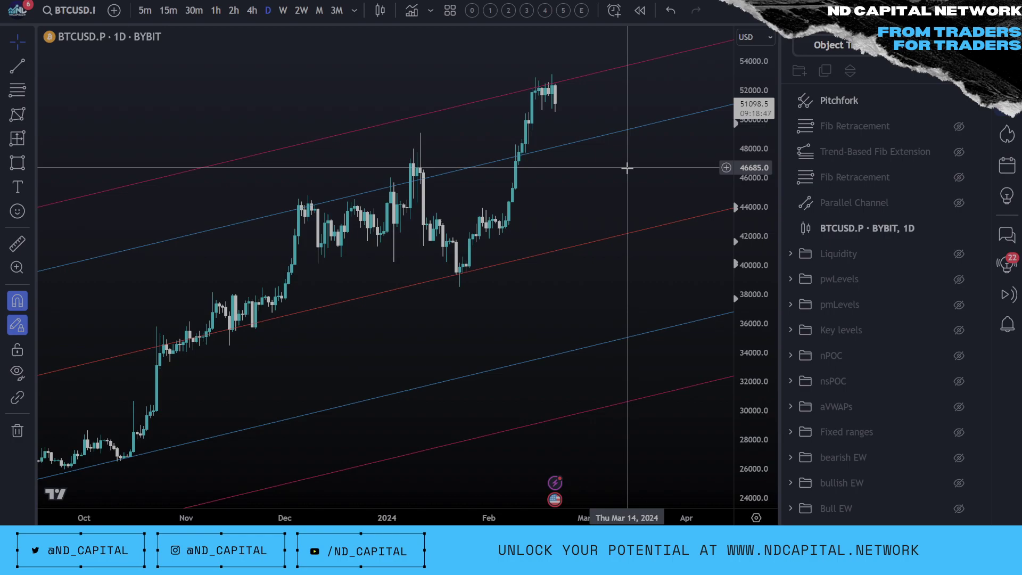
Hide the Pitchfork and show the Trend-Based Fib Extension, the Fib Retracement listed just below it and the Parallel Channel.
mouse_move(940, 101)
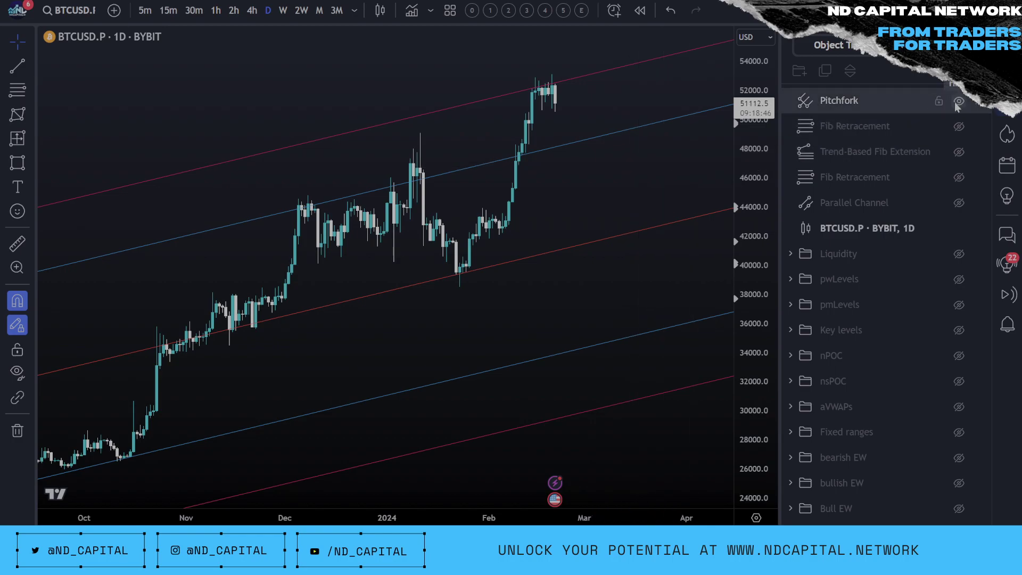
click(957, 102)
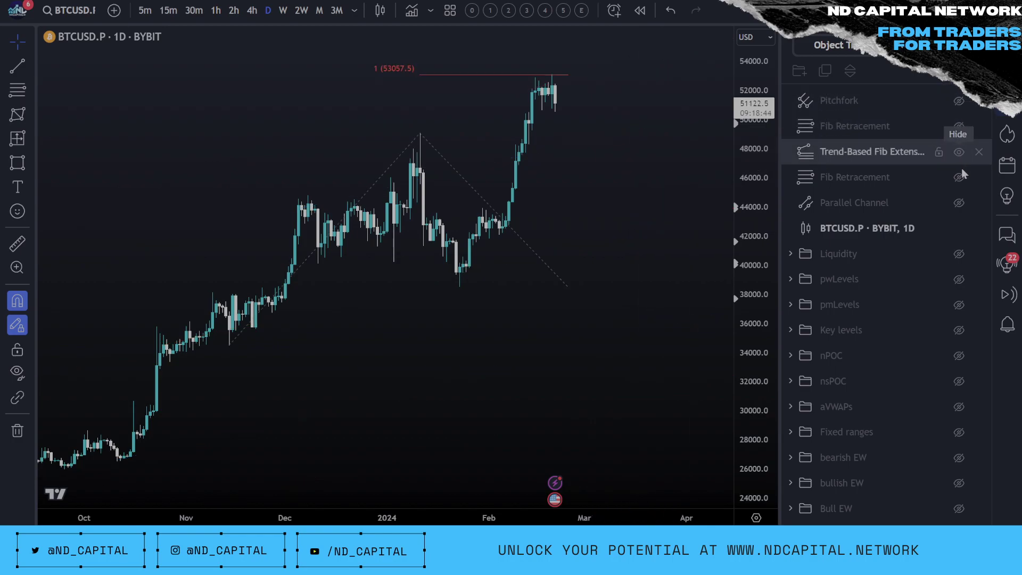
click(958, 177)
click(958, 202)
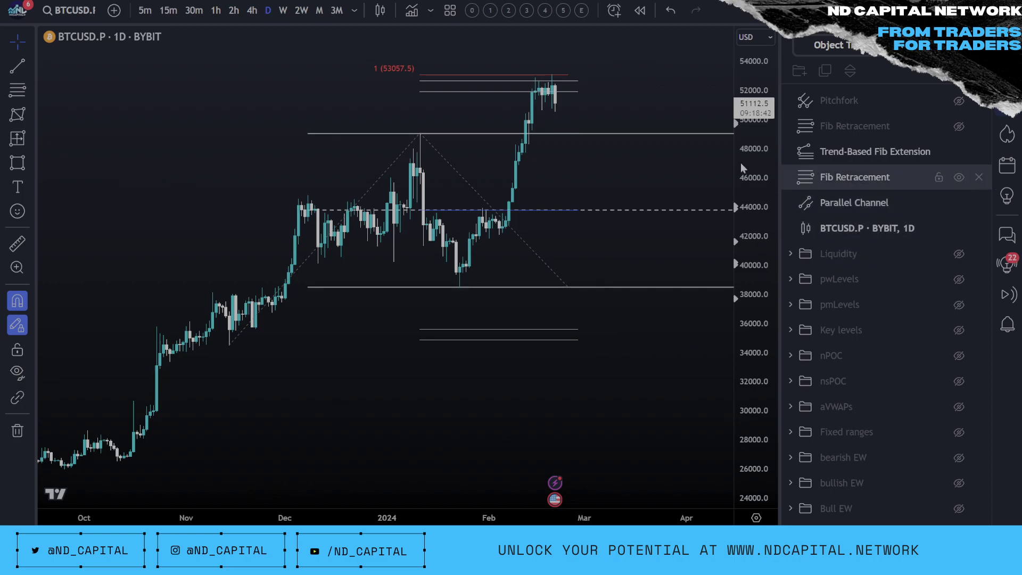
scroll(696, 356, down, 1)
scroll(701, 357, up, 2)
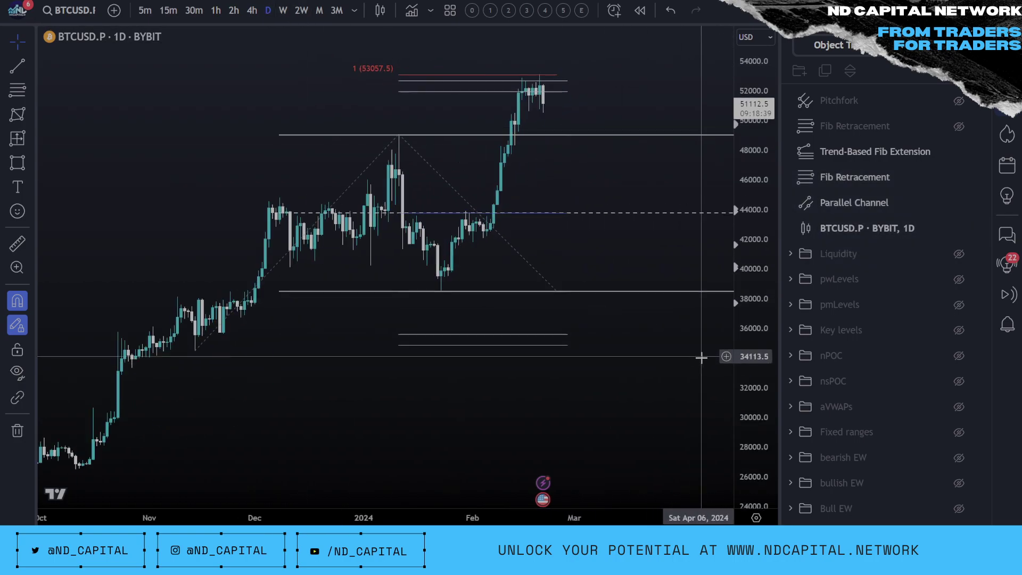
click(565, 216)
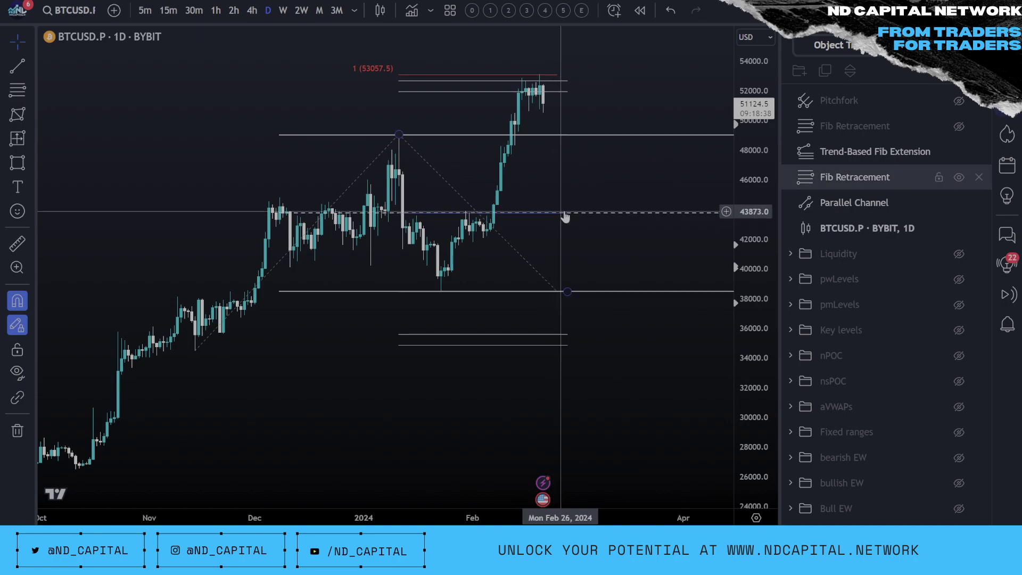
click(564, 211)
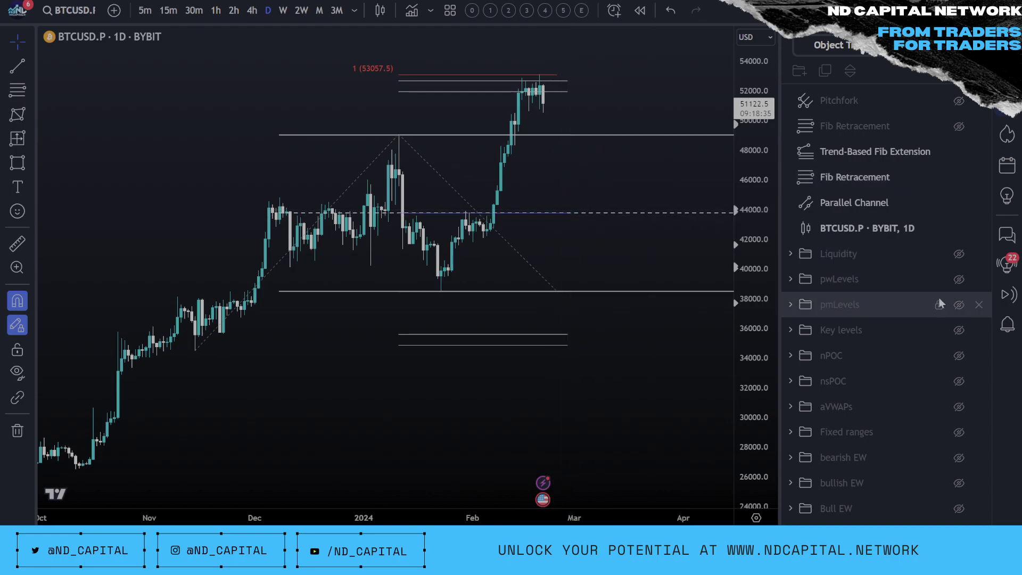
Show the Key levels group and enlarge the chart around the Parallel Channel range.
click(959, 330)
drag(763, 400, 761, 283)
drag(648, 248, 580, 335)
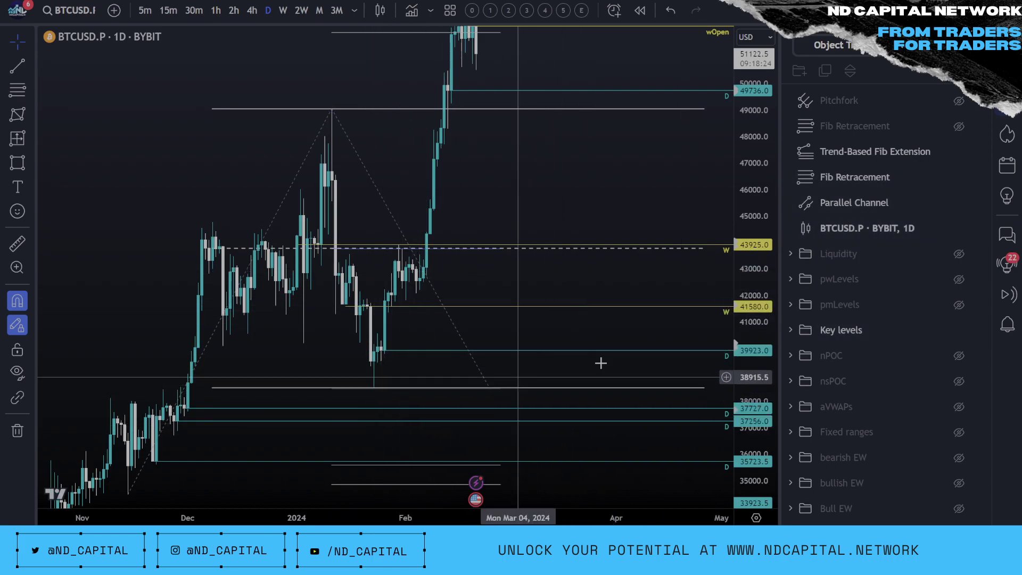
Swap the Key levels group for the nPOC group to compare levels inside the range, and bring the Key levels back.
click(959, 330)
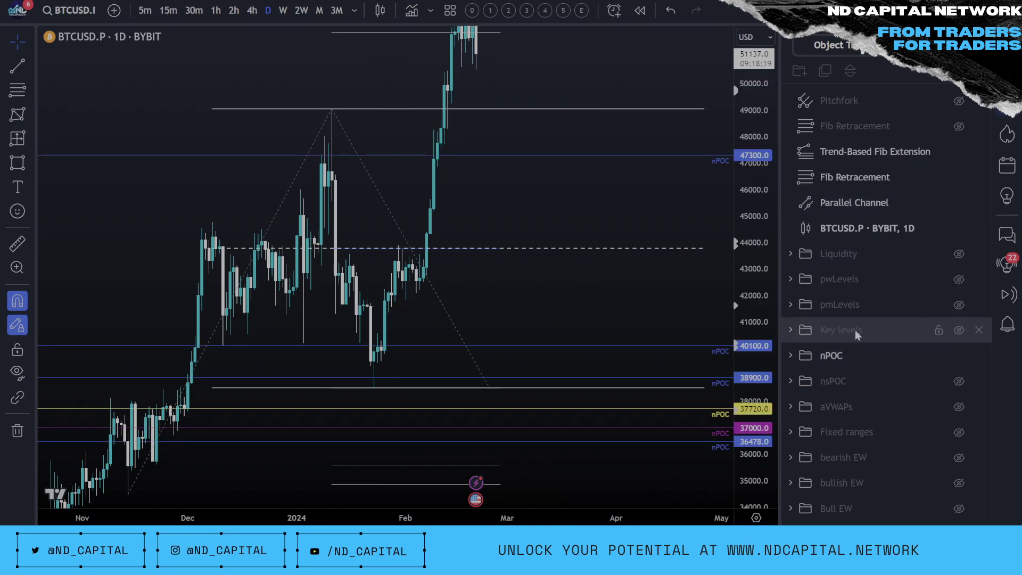
drag(765, 315, 765, 371)
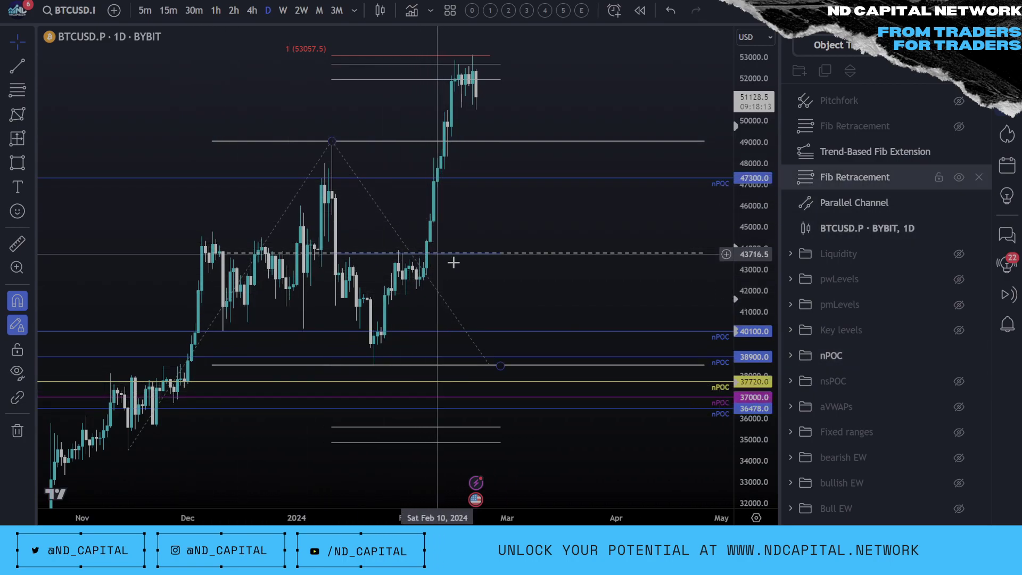
drag(452, 260, 506, 275)
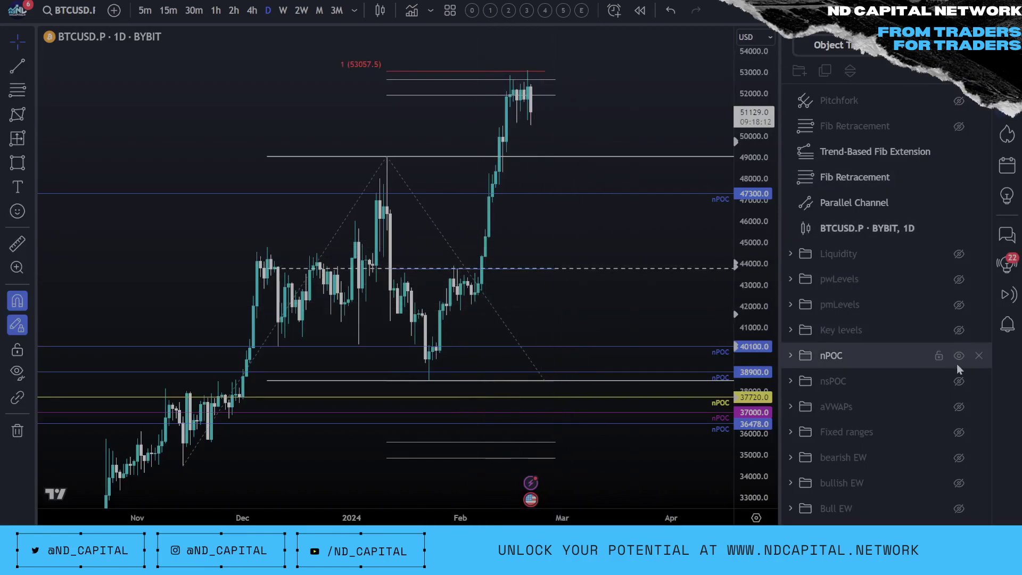
click(960, 355)
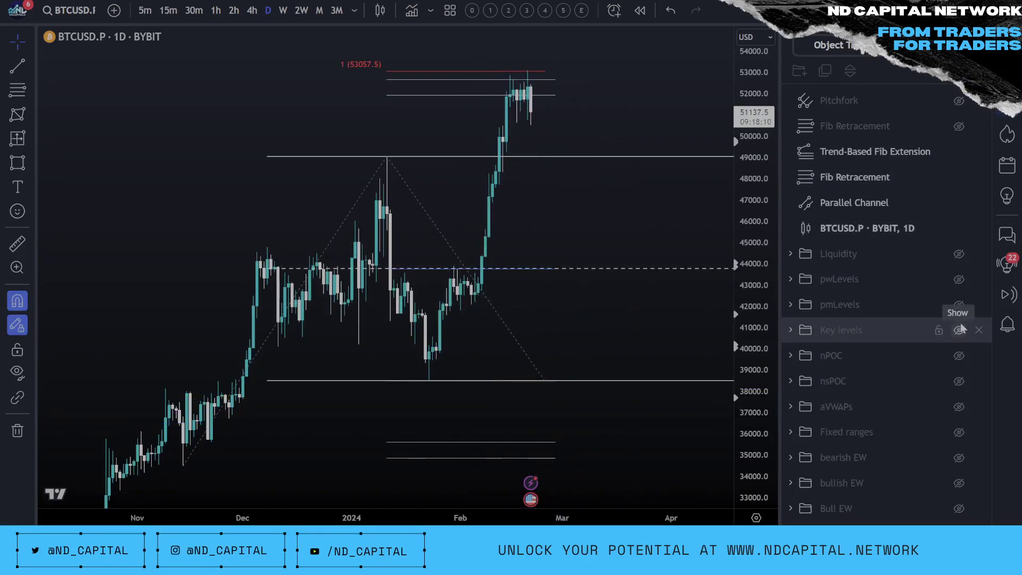
click(958, 330)
scroll(629, 235, right, 4)
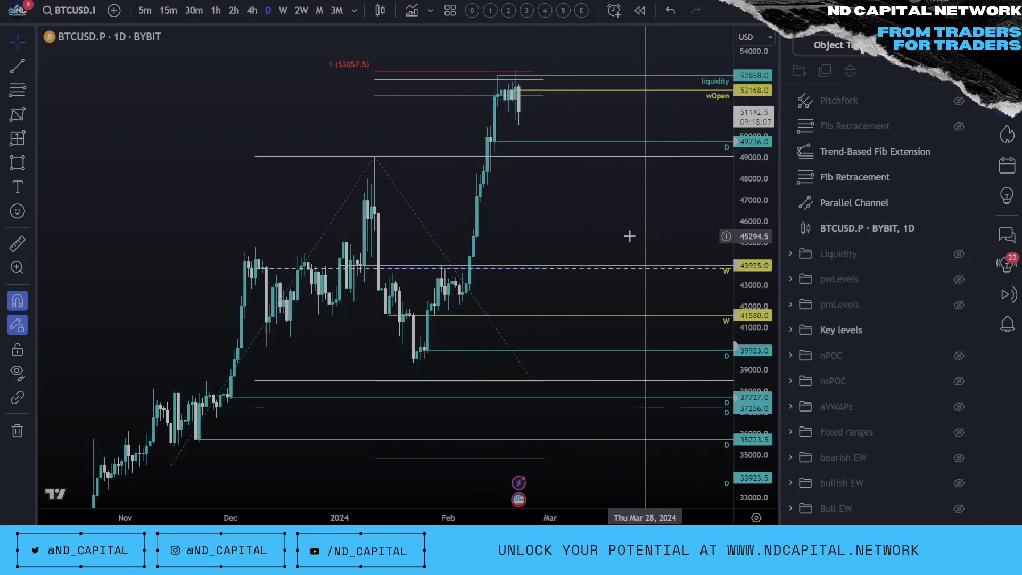
drag(554, 226, 502, 230)
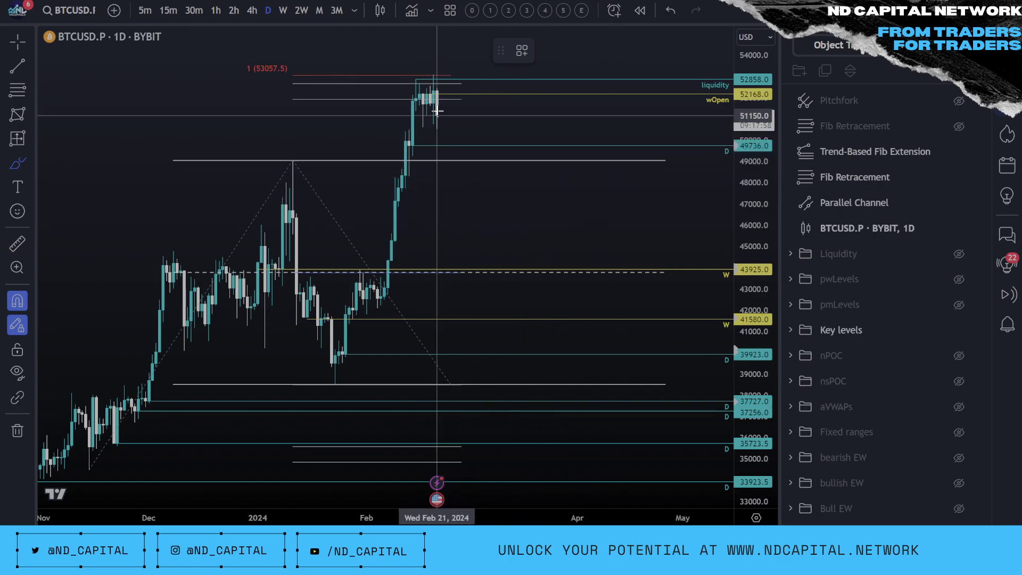
Brush a pullback from the latest daily candle to a circled target just below the 49000 range high, and delete the drawing.
drag(436, 111, 444, 146)
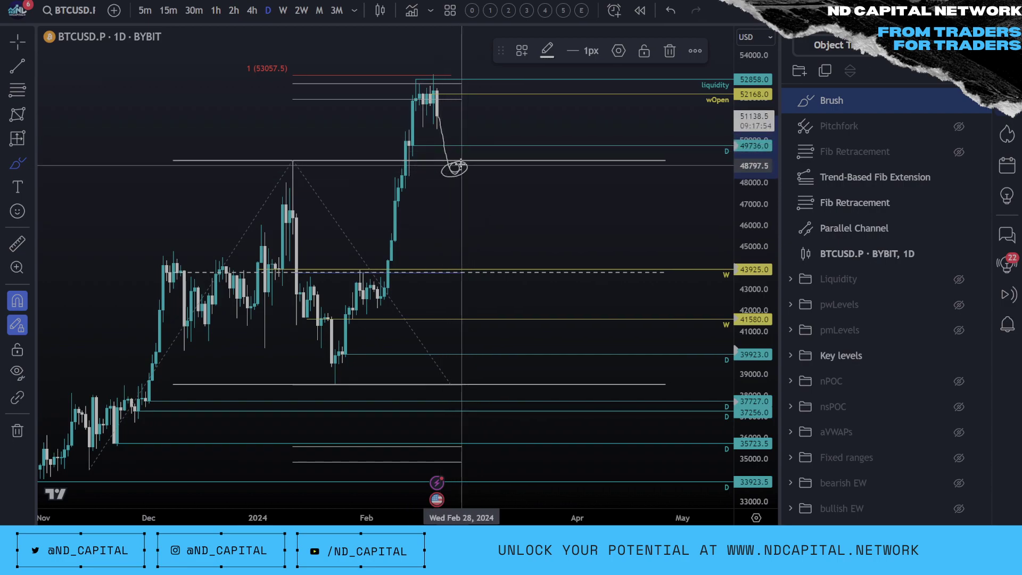
drag(526, 188, 662, 195)
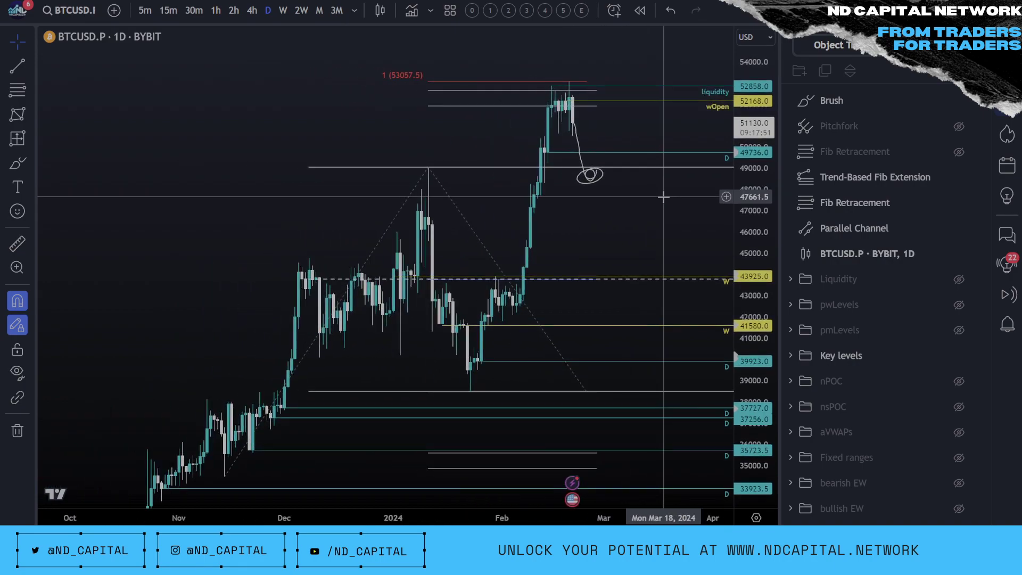
scroll(663, 197, up, 1)
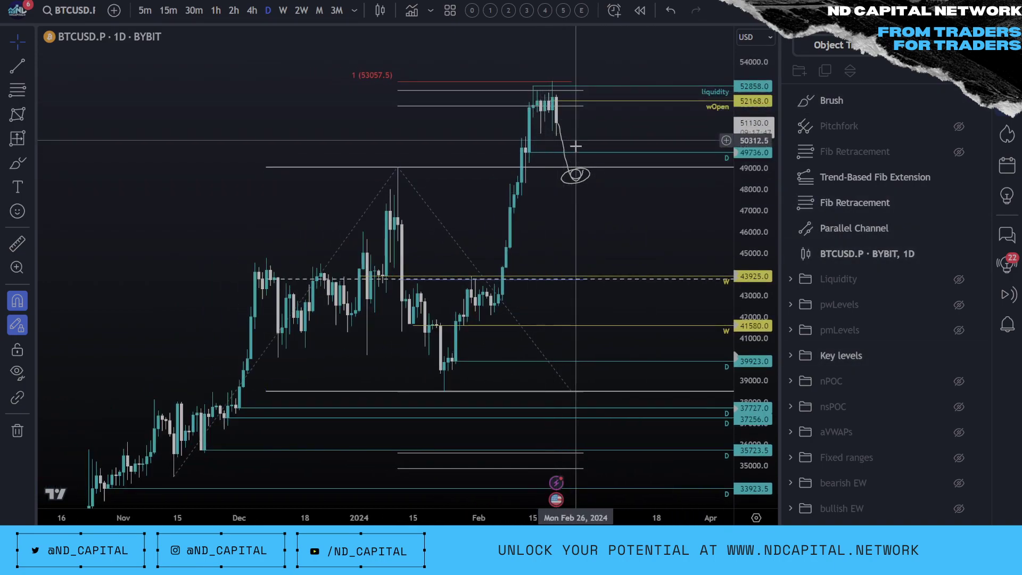
click(581, 178)
click(671, 52)
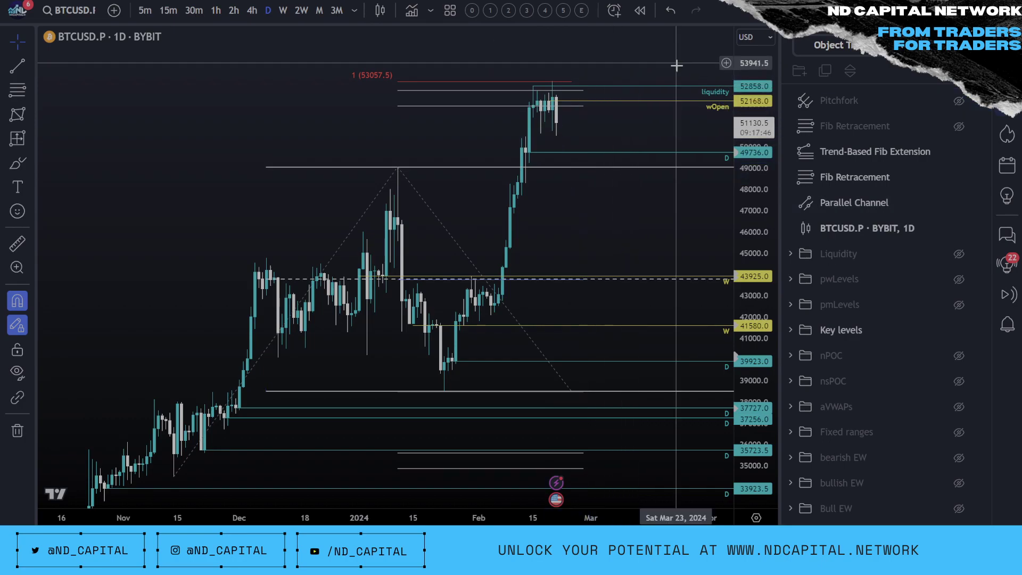
Switch to the 30-minute chart with an auto-fitted price scale, close the object list and bring the candles since February 14 into view.
click(194, 10)
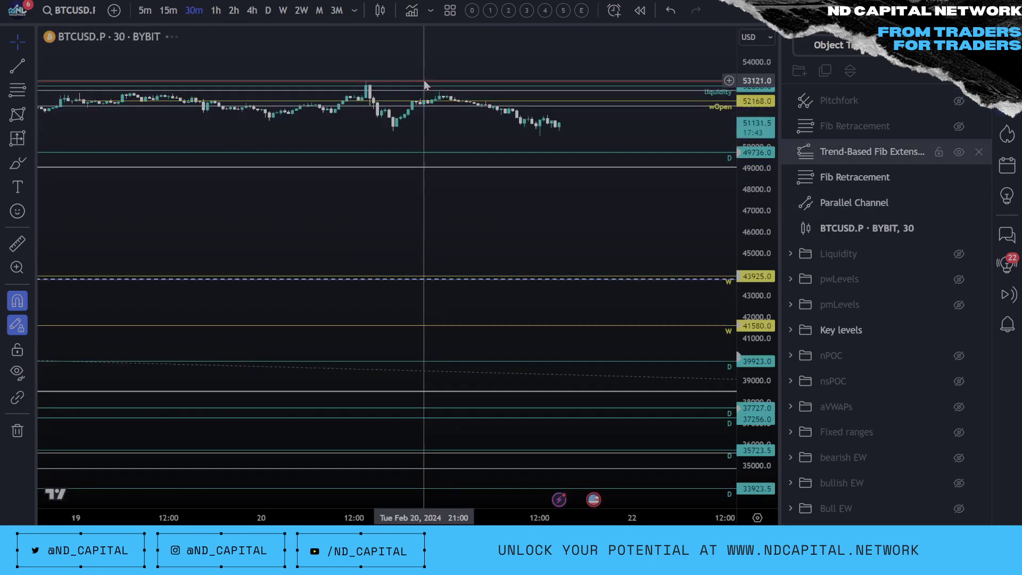
double_click(764, 285)
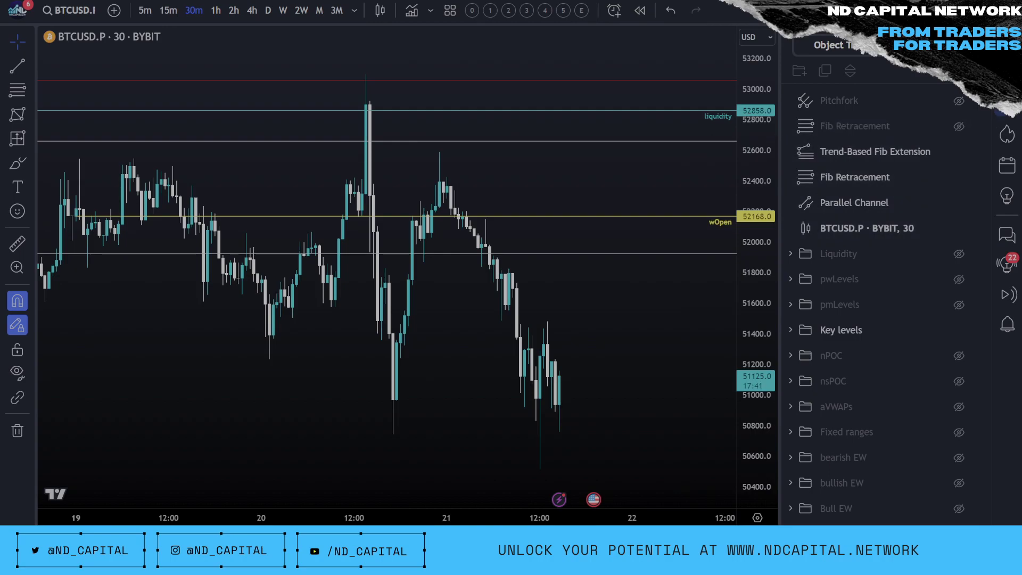
click(1007, 103)
scroll(798, 305, down, 8)
drag(617, 361, 513, 357)
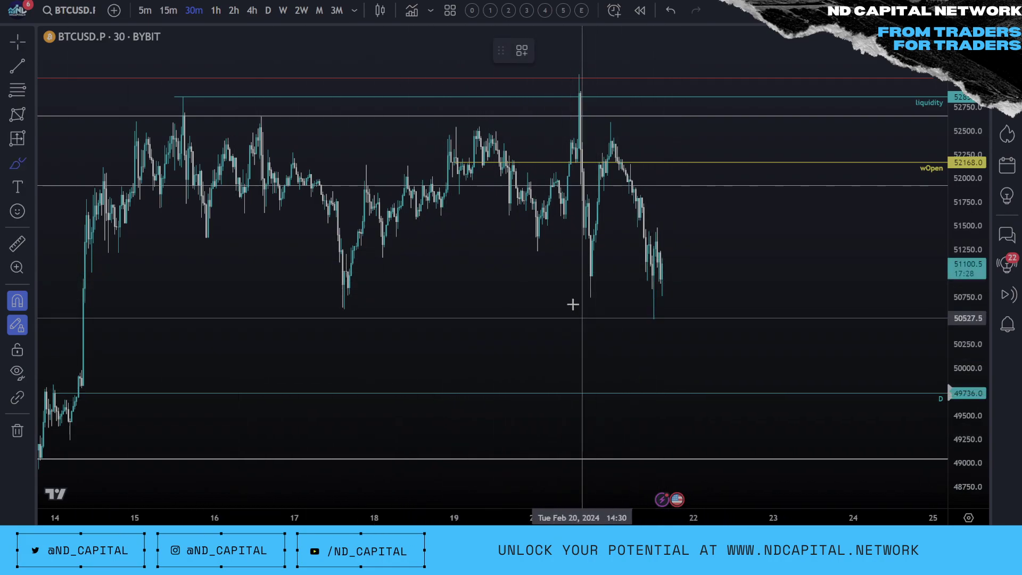
Turn off magnet mode, trace the 30-minute swings from the February 15 high with the Brush, and delete the stroke.
click(17, 302)
mouse_move(182, 113)
mouse_down()
mouse_move(211, 223)
mouse_move(262, 124)
mouse_move(344, 306)
mouse_move(512, 130)
mouse_move(524, 223)
mouse_move(559, 97)
mouse_move(585, 282)
mouse_move(632, 129)
mouse_move(650, 312)
mouse_move(711, 278)
mouse_up()
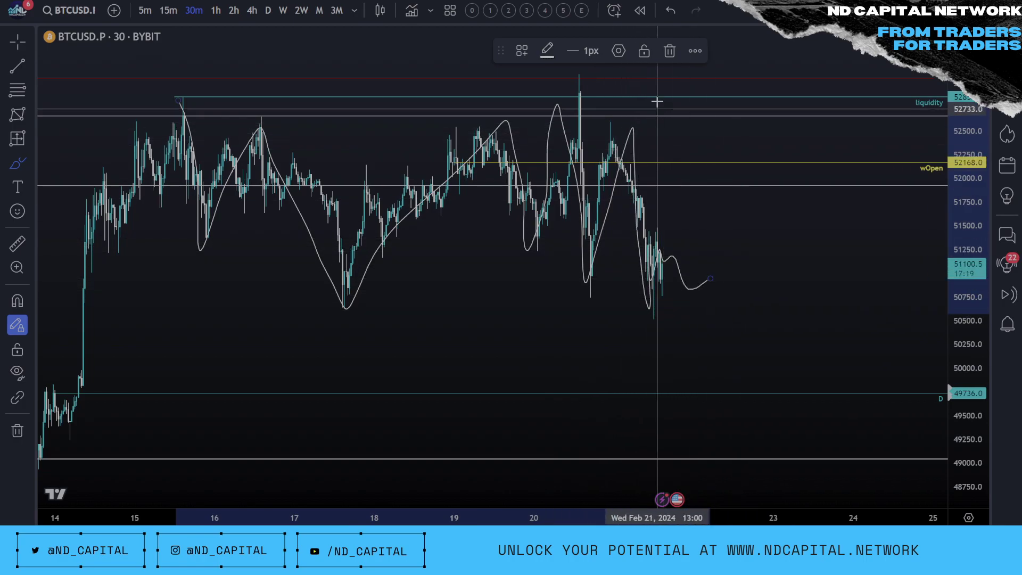
click(673, 55)
Illustrate price hovering around a line near 51100 and a rebound from the February 21 low with brush strokes, and remove them.
drag(46, 263, 764, 263)
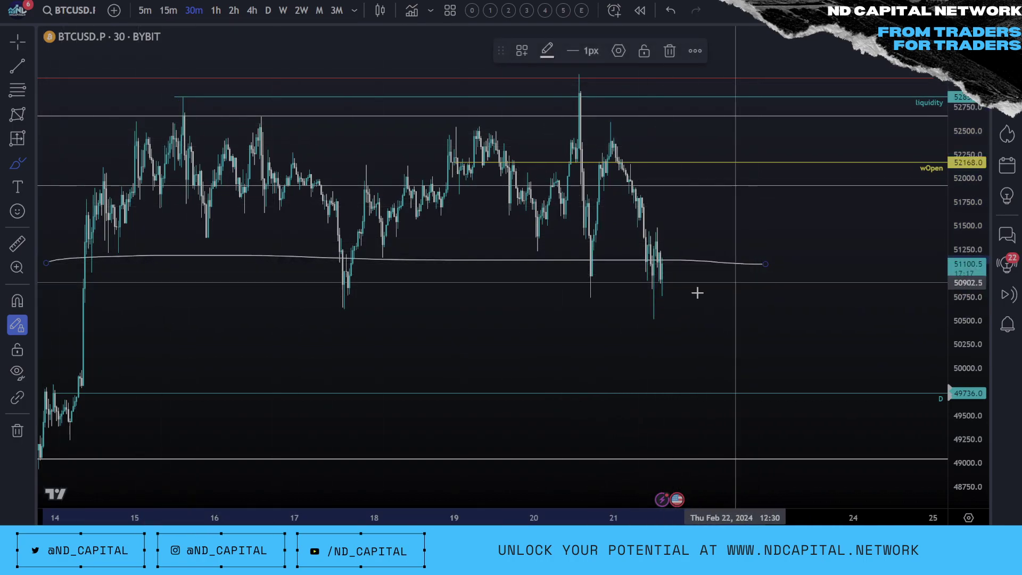
drag(644, 255, 683, 265)
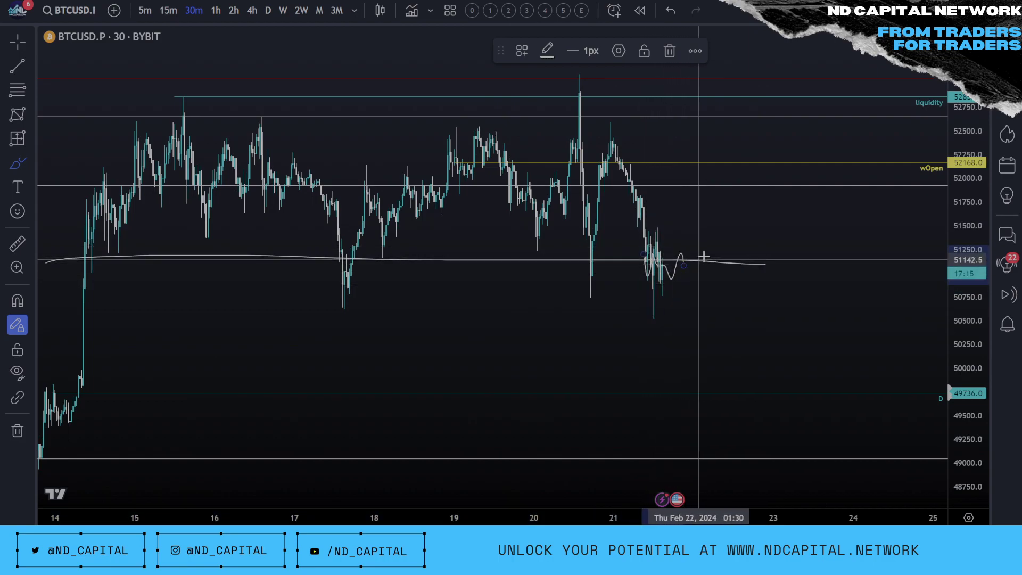
click(672, 14)
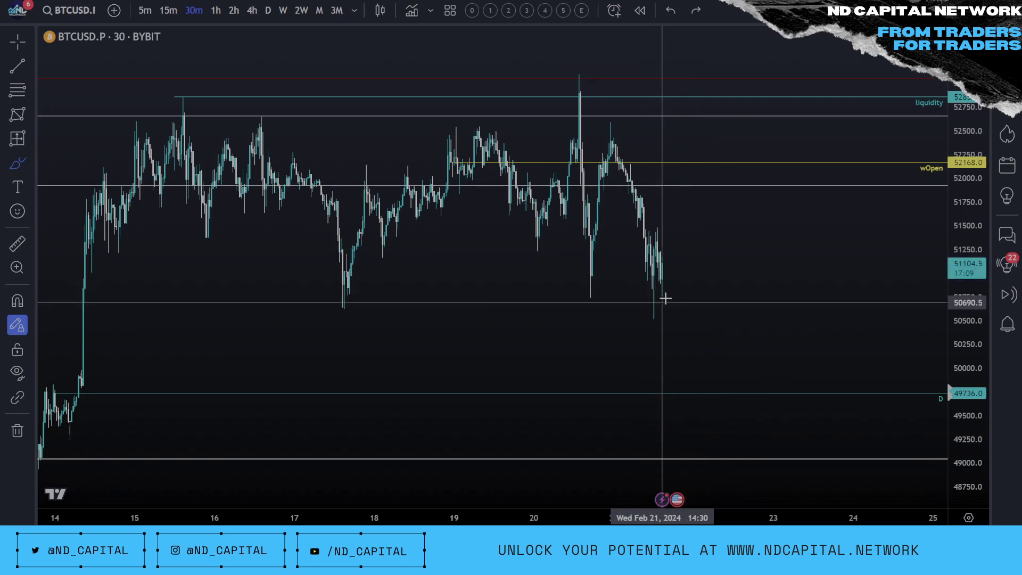
mouse_move(641, 321)
mouse_down()
mouse_move(719, 238)
mouse_move(767, 119)
mouse_move(809, 117)
mouse_move(815, 127)
mouse_up()
click(669, 51)
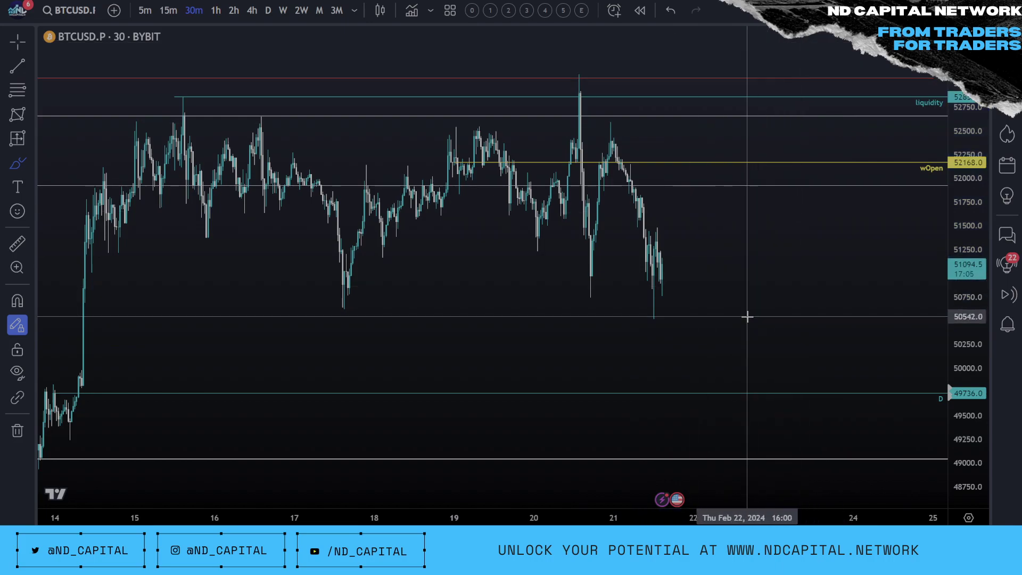
Circle the 49736 daily level beyond the latest candles with the Brush, and delete the circle.
scroll(737, 295, down, 2)
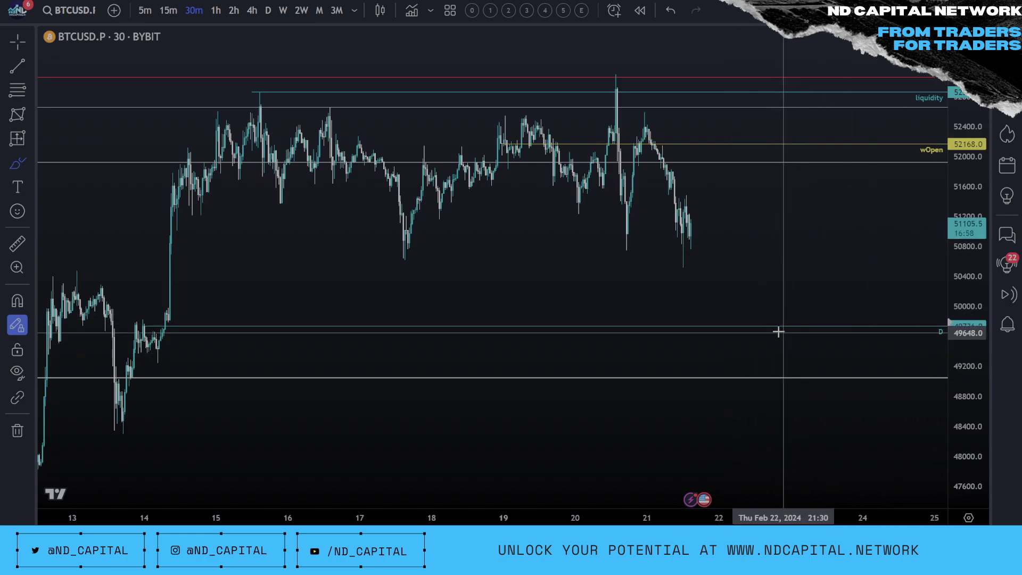
drag(725, 322, 717, 331)
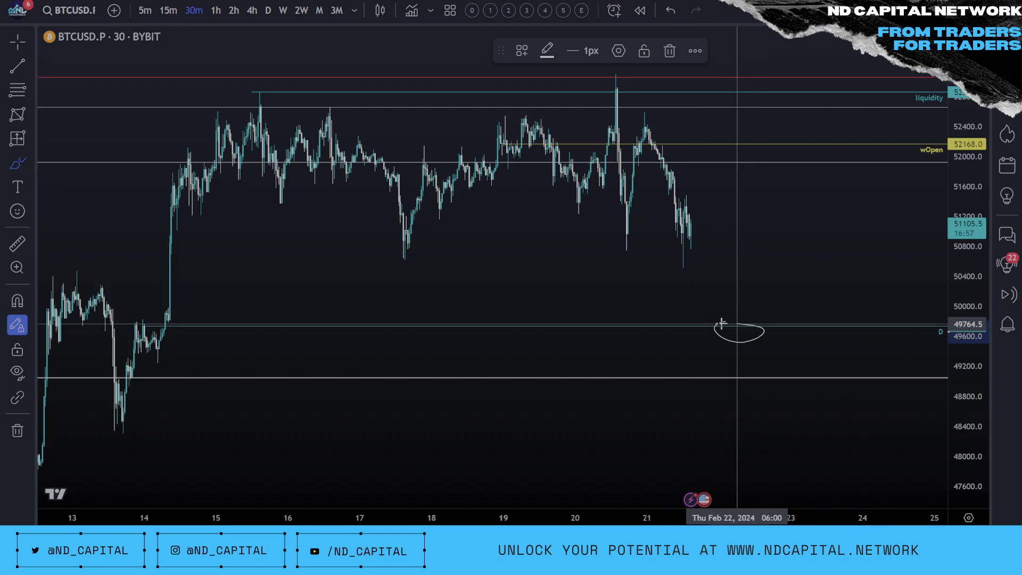
click(669, 51)
Switch to the 4-hour chart and frame the whole range with free space beyond the latest candles.
scroll(711, 426, down, 6)
click(253, 11)
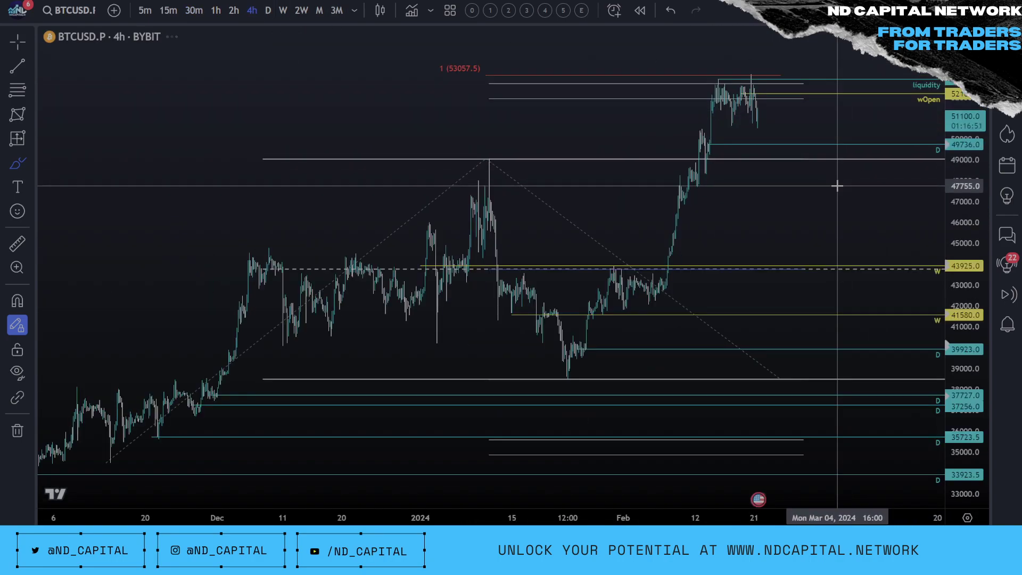
drag(866, 191, 709, 253)
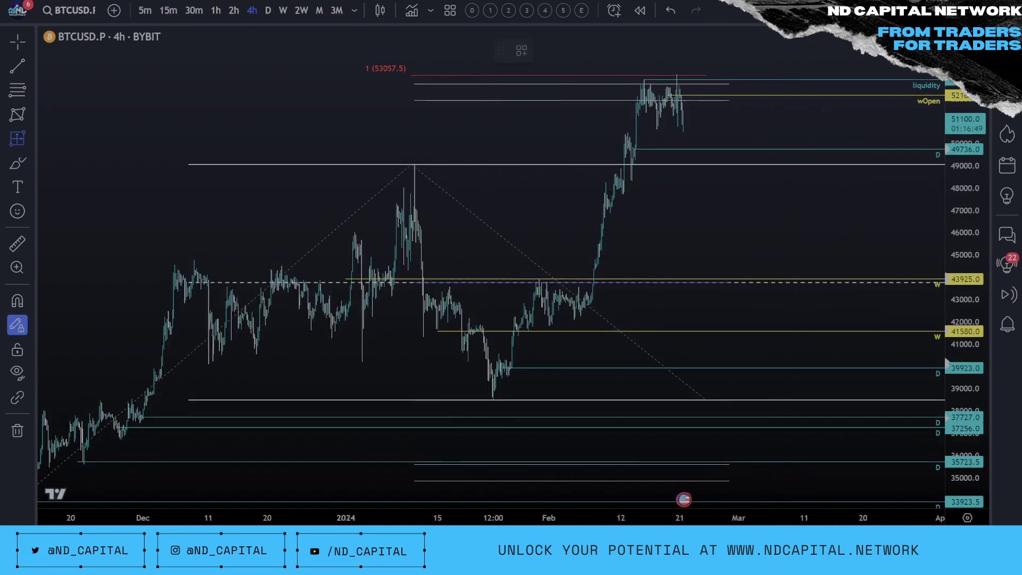
Measure the potential drop from about 51400 near the latest 4-hour candle to about 35550 with the date and price range tool, and discard the measurement.
shift+click(687, 112)
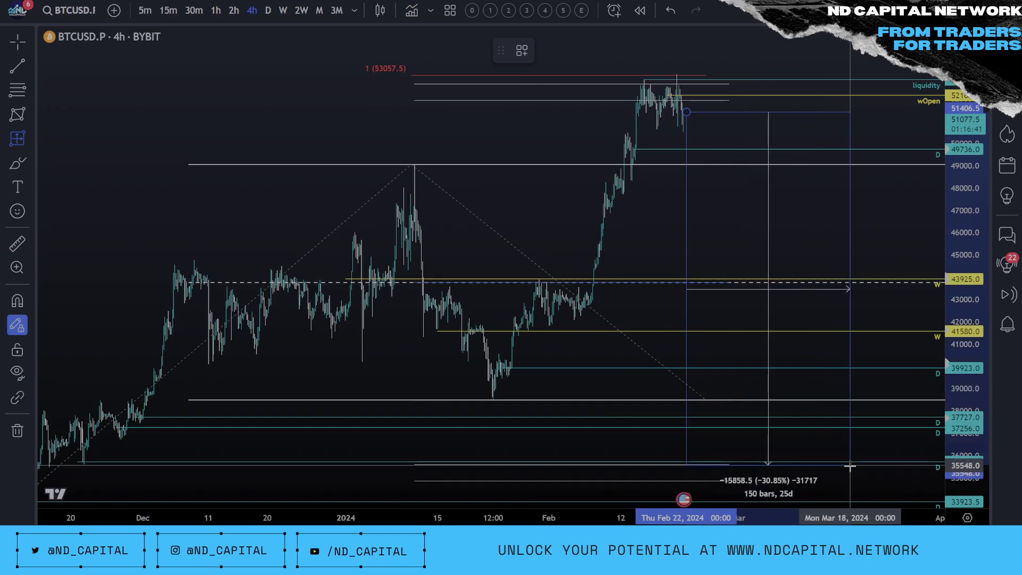
key(Escape)
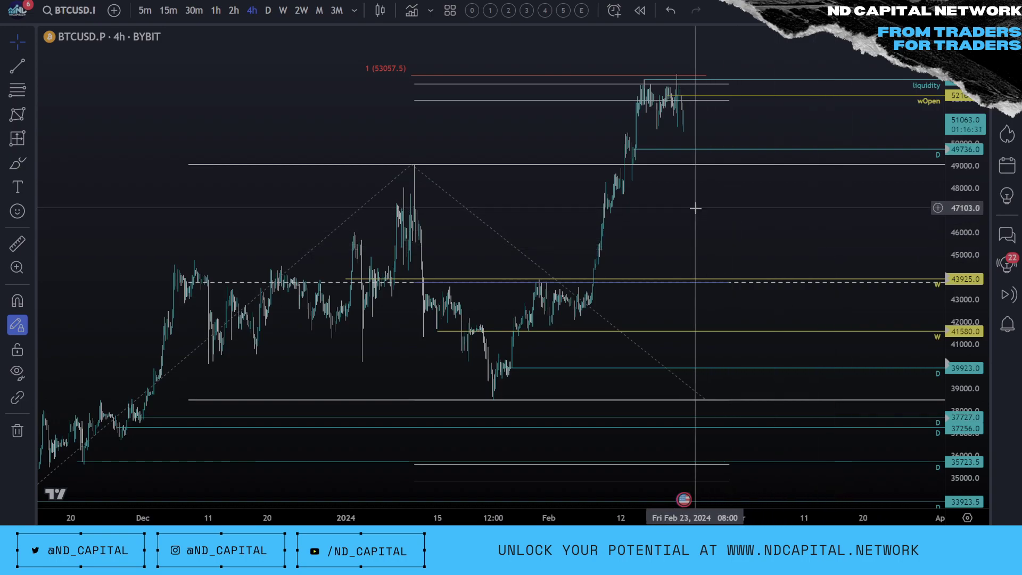
drag(734, 210, 775, 170)
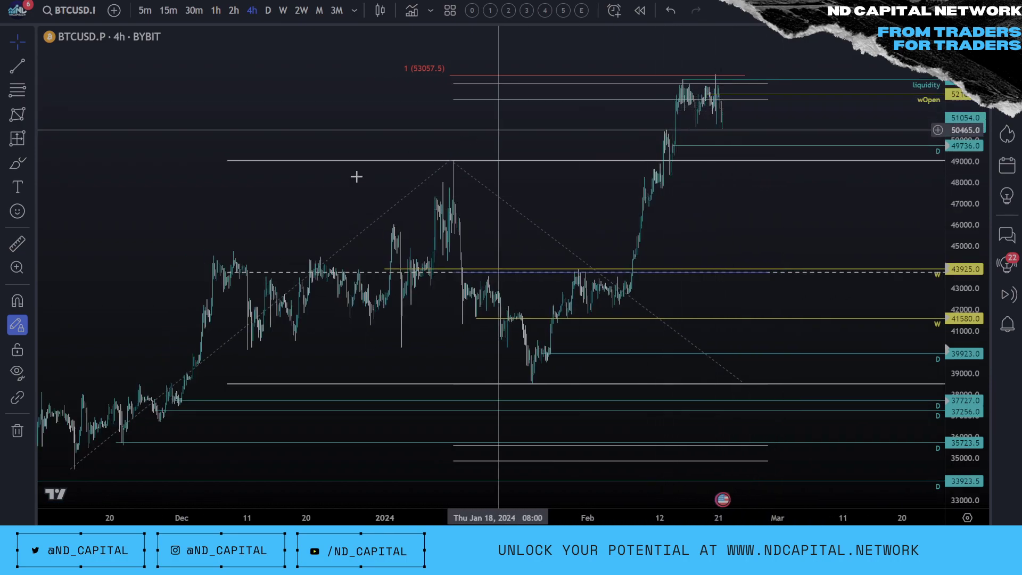
Switch to the daily chart, reset the chart view and frame the range together with the latest candles.
click(268, 11)
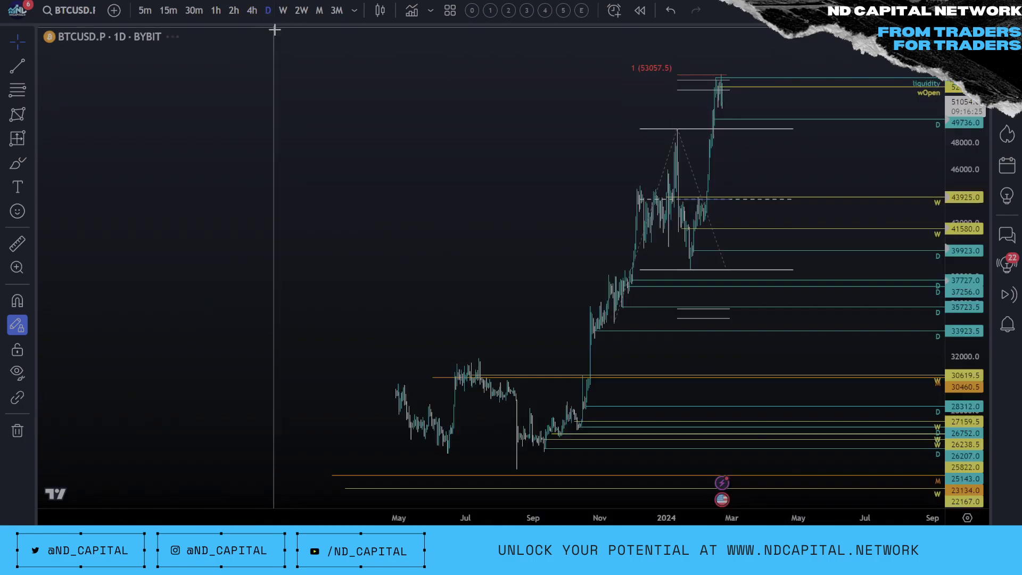
right_click(288, 64)
click(302, 75)
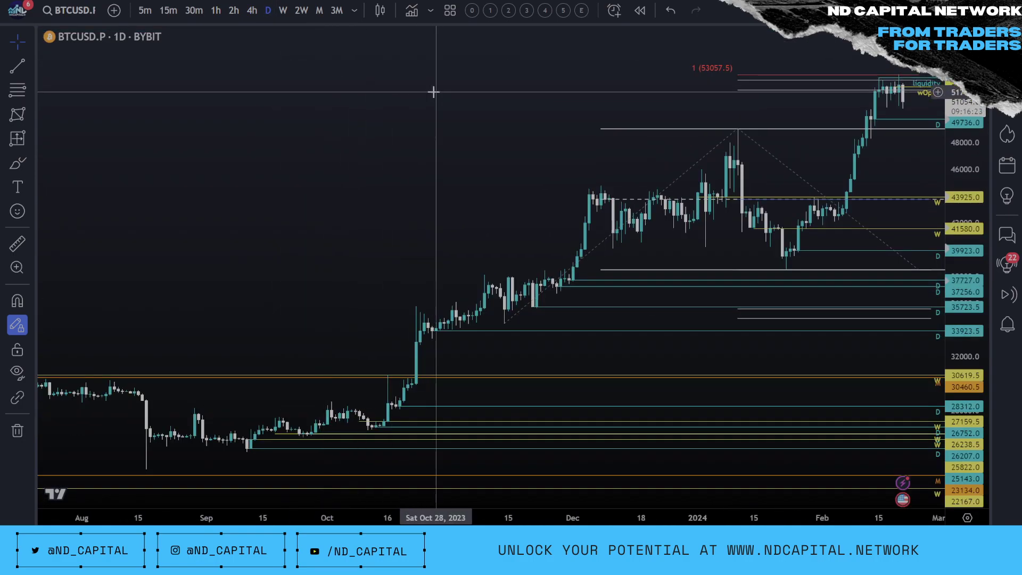
scroll(269, 104, up, 5)
scroll(336, 274, up, 3)
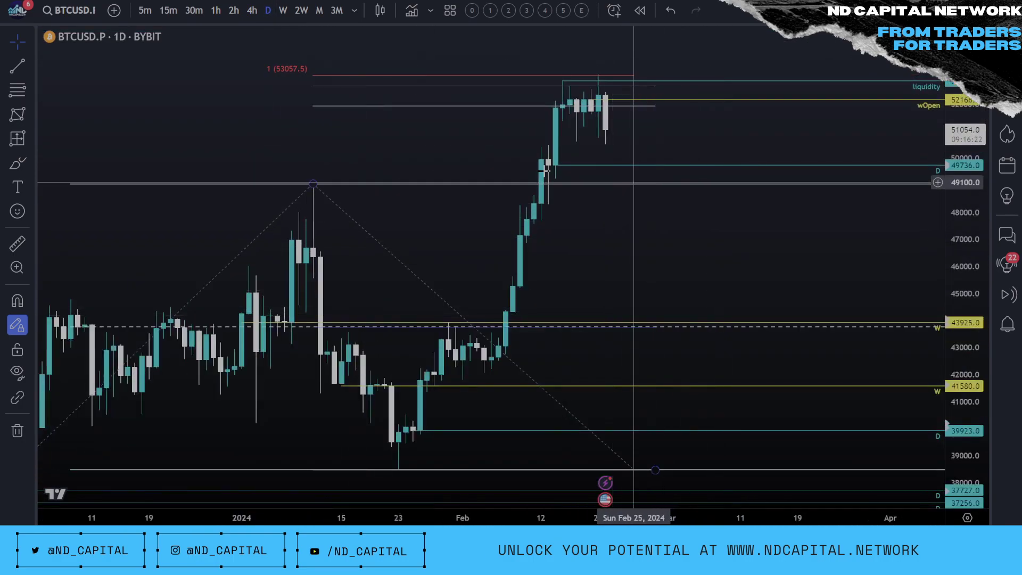
scroll(785, 232, down, 5)
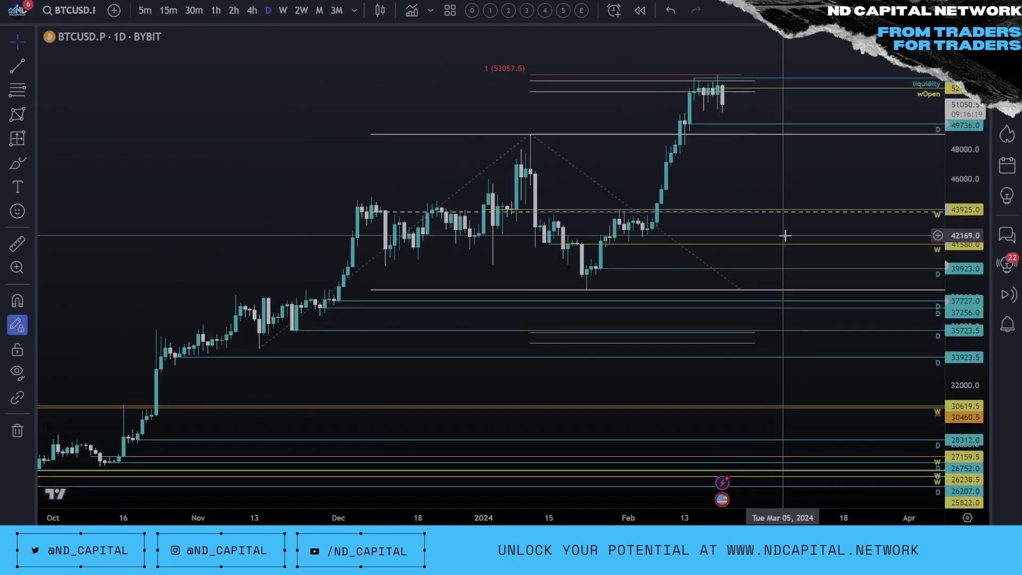
Sketch price paths from the latest daily candle up to the 57220 level with the Brush, including a dip to 49736, and delete the strokes.
drag(855, 171, 654, 199)
drag(979, 246, 979, 259)
drag(762, 232, 842, 322)
scroll(822, 205, down, 3)
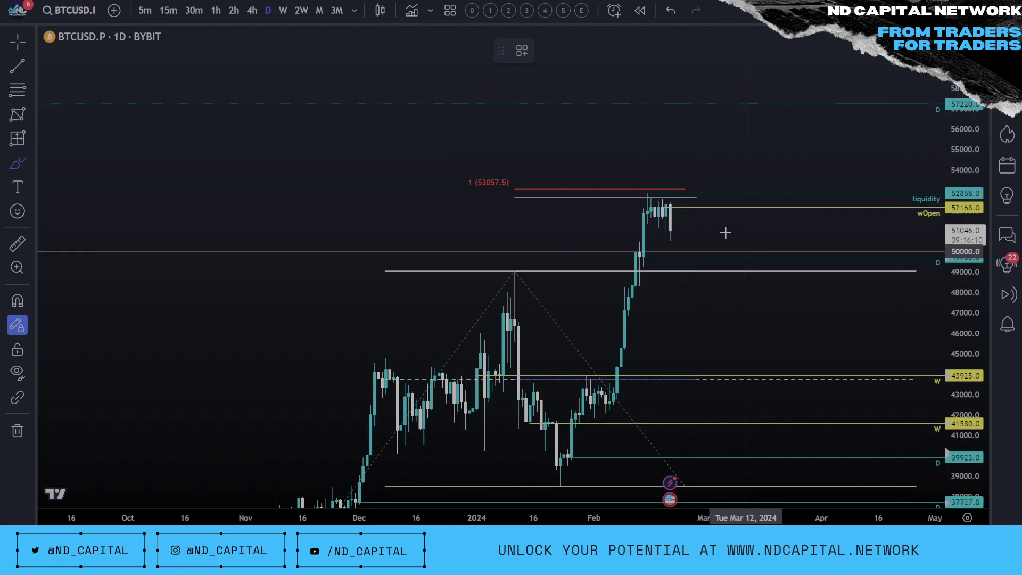
mouse_move(672, 227)
mouse_down()
mouse_move(702, 257)
mouse_move(784, 100)
mouse_up()
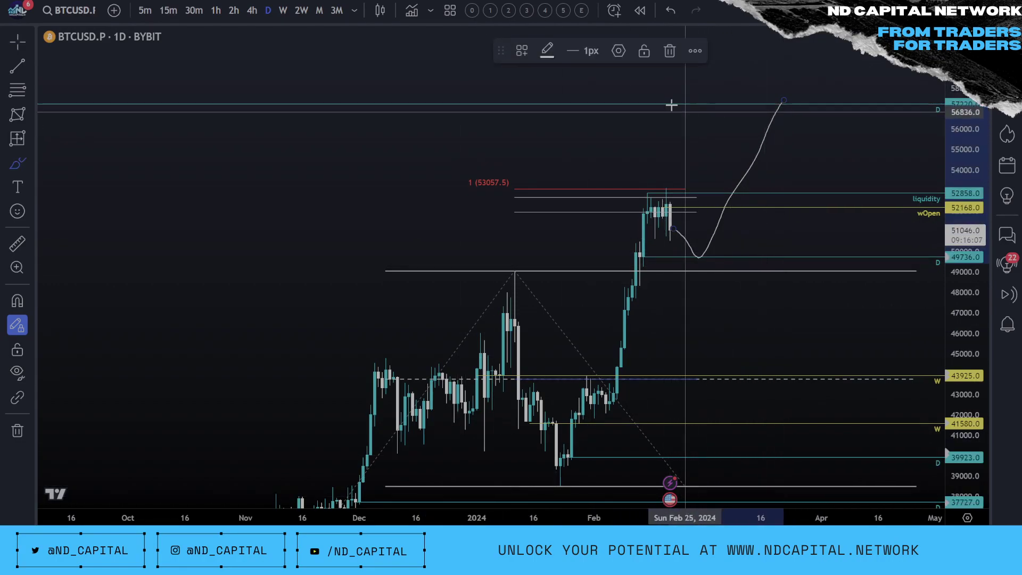
key(Delete)
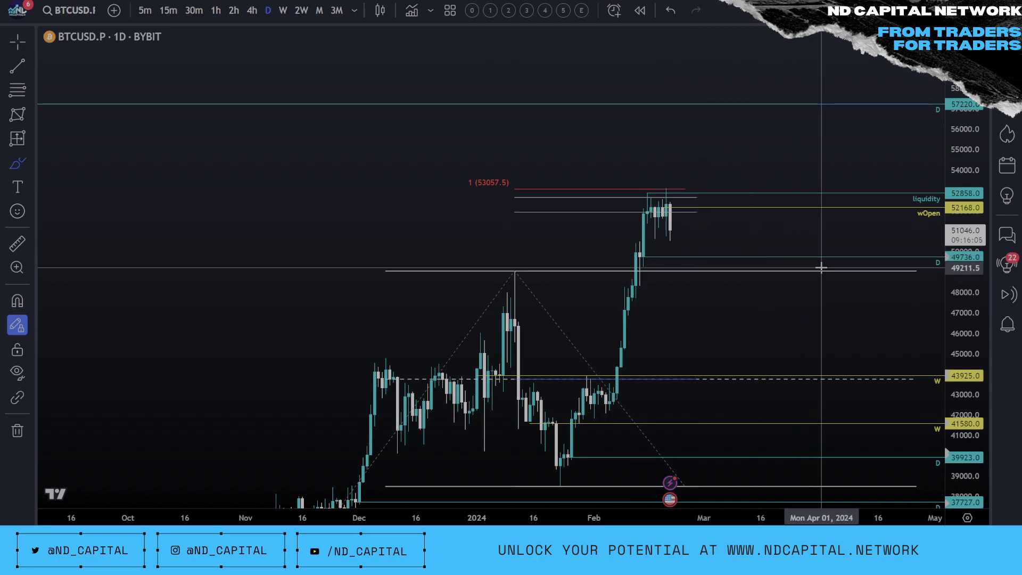
mouse_move(670, 231)
mouse_down()
mouse_move(684, 258)
mouse_move(707, 176)
mouse_move(729, 204)
mouse_move(780, 105)
mouse_move(771, 105)
mouse_up()
key(Delete)
Sketch a decline from the latest candle to the 43925 weekly level with the Brush, circle the target, and delete the drawing.
drag(971, 296, 977, 359)
scroll(660, 250, up, 1)
mouse_move(650, 235)
mouse_down()
mouse_move(728, 374)
mouse_move(726, 354)
mouse_move(740, 361)
mouse_up()
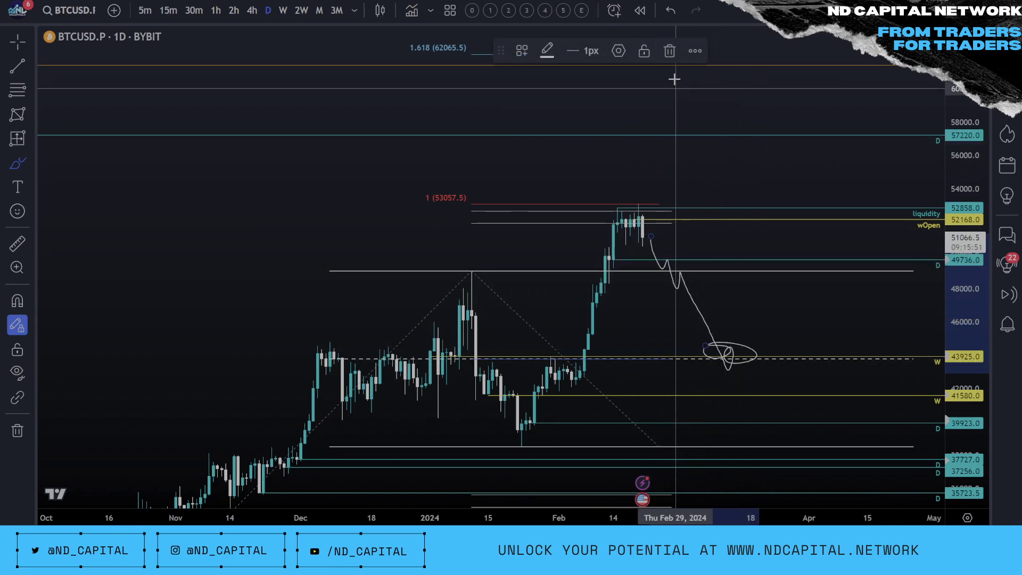
click(669, 51)
key(Escape)
Examine the daily range and the older price history back to spring 2022, and return to the latest candles.
drag(486, 169, 541, 73)
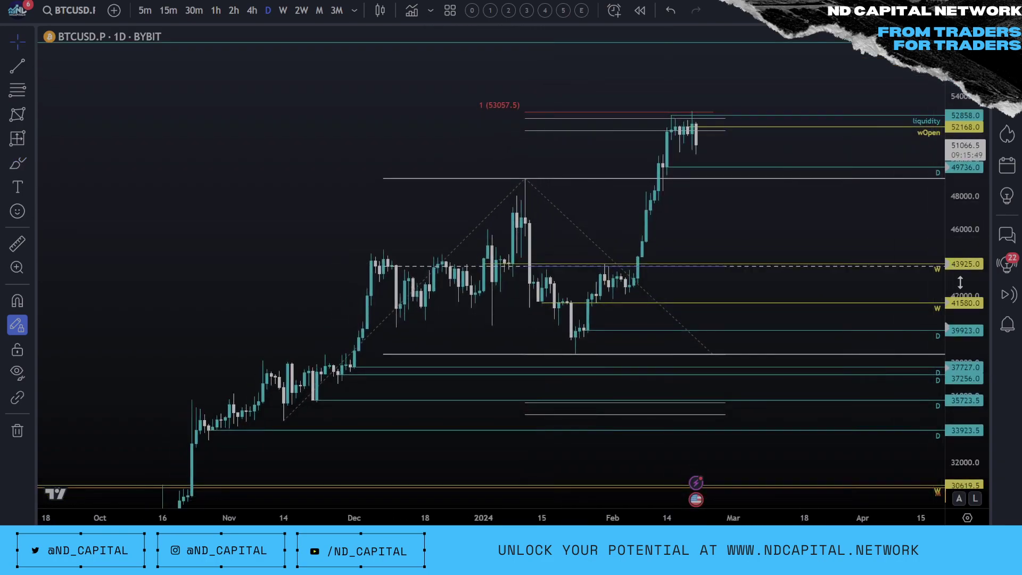
drag(960, 283, 960, 223)
scroll(764, 202, up, 1)
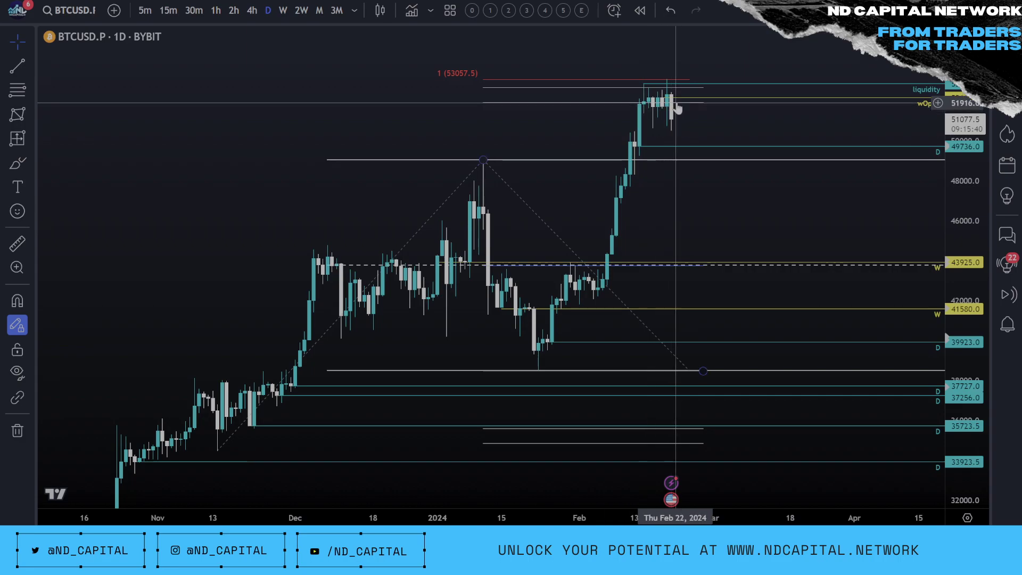
scroll(732, 224, down, 4)
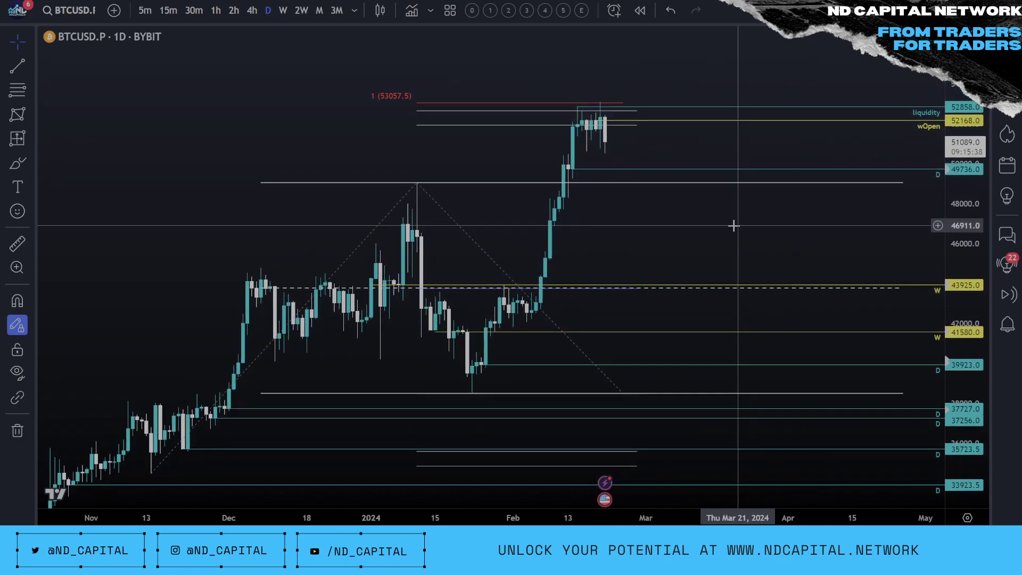
drag(376, 324, 807, 37)
scroll(600, 103, down, 2)
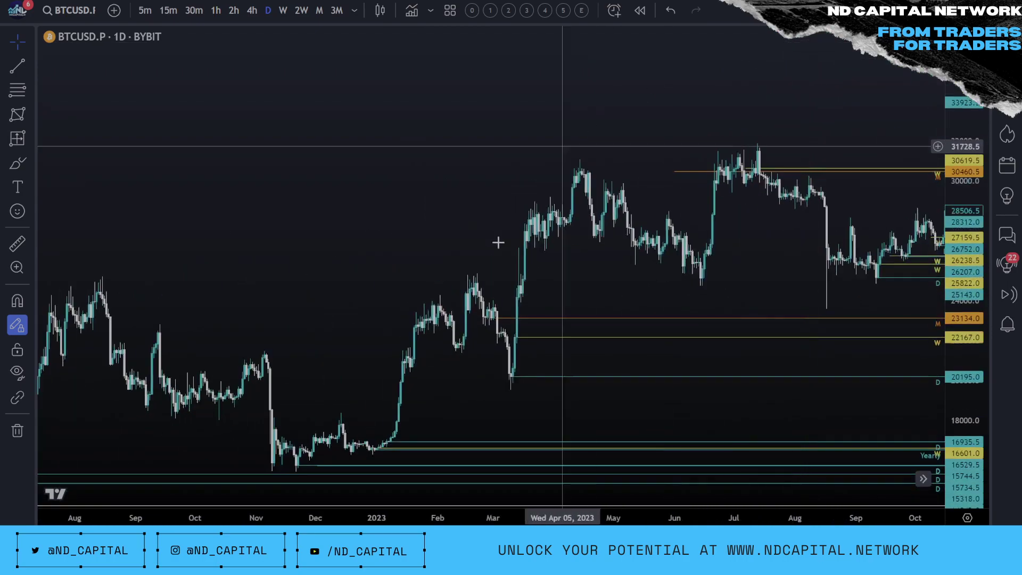
scroll(480, 147, down, 1)
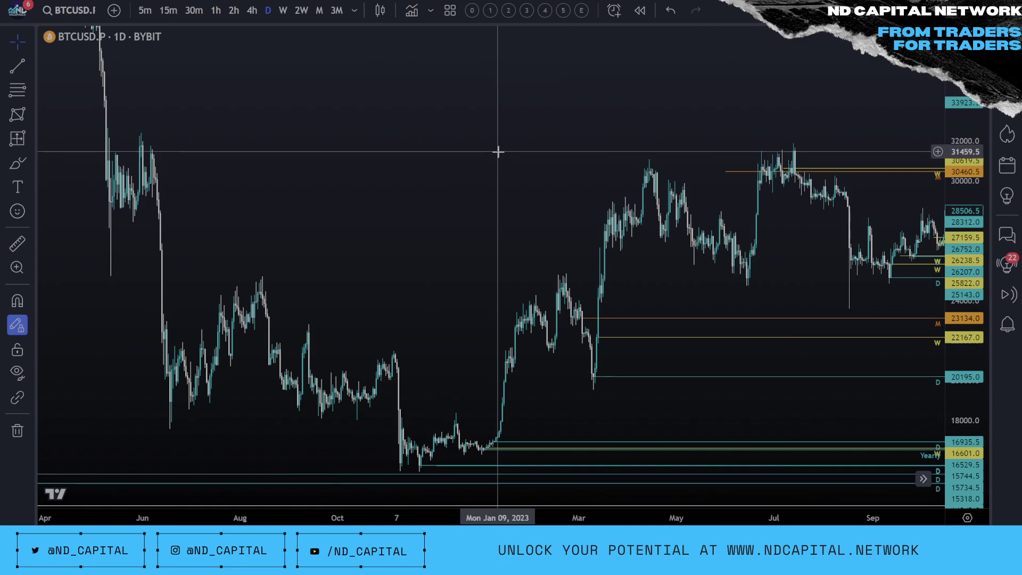
drag(534, 126, 123, 168)
drag(444, 143, 604, 237)
drag(875, 523, 926, 520)
scroll(756, 222, down, 5)
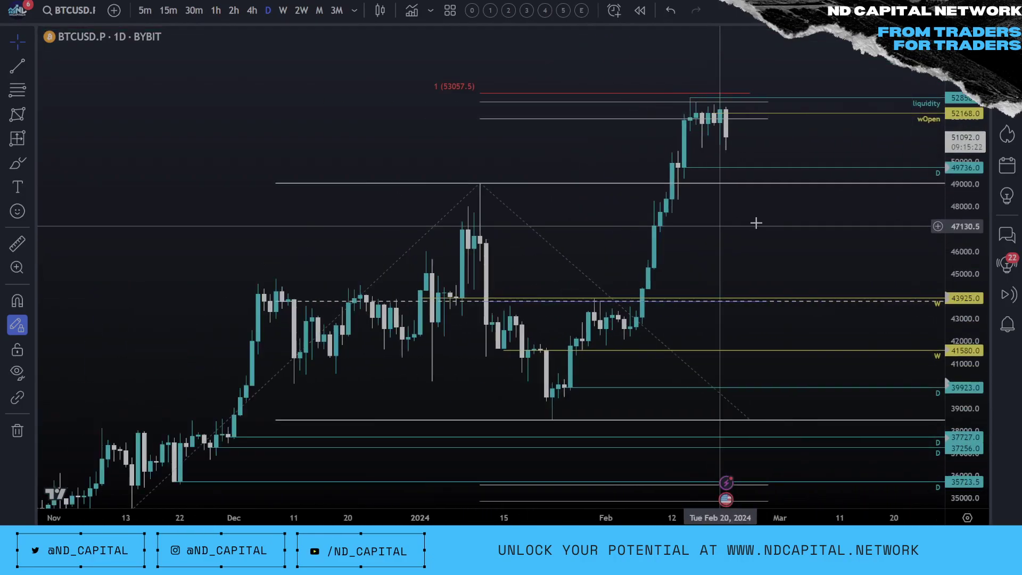